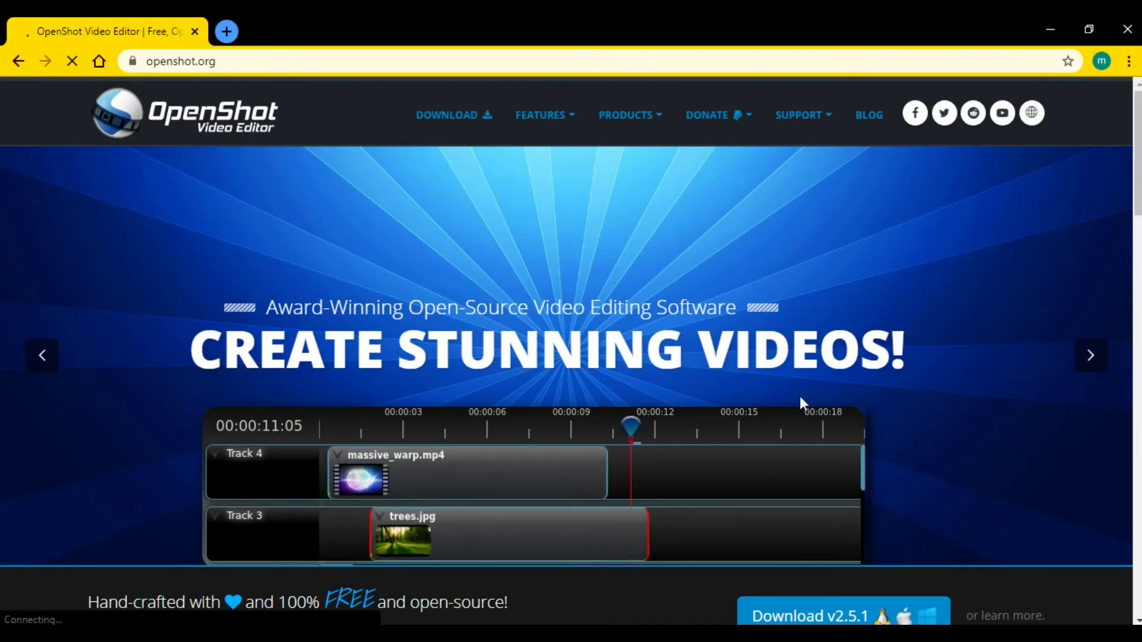
Look through the OpenShot homepage, examining the feature descriptions such as platforms, trimming, effects and titles
click(1091, 357)
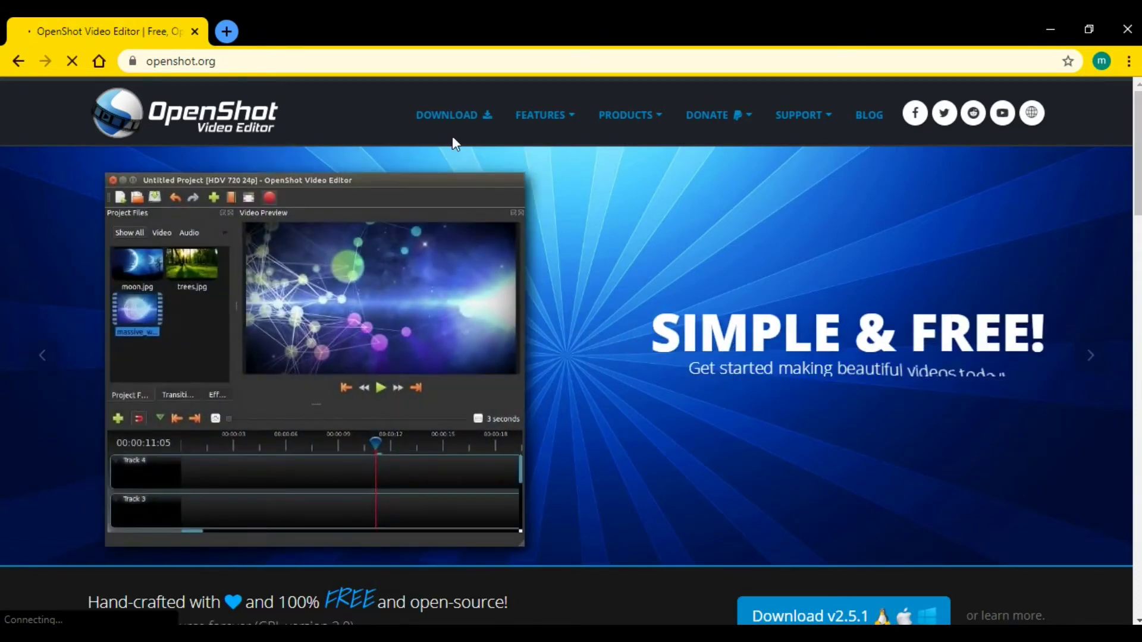
scroll(559, 279, down, 1)
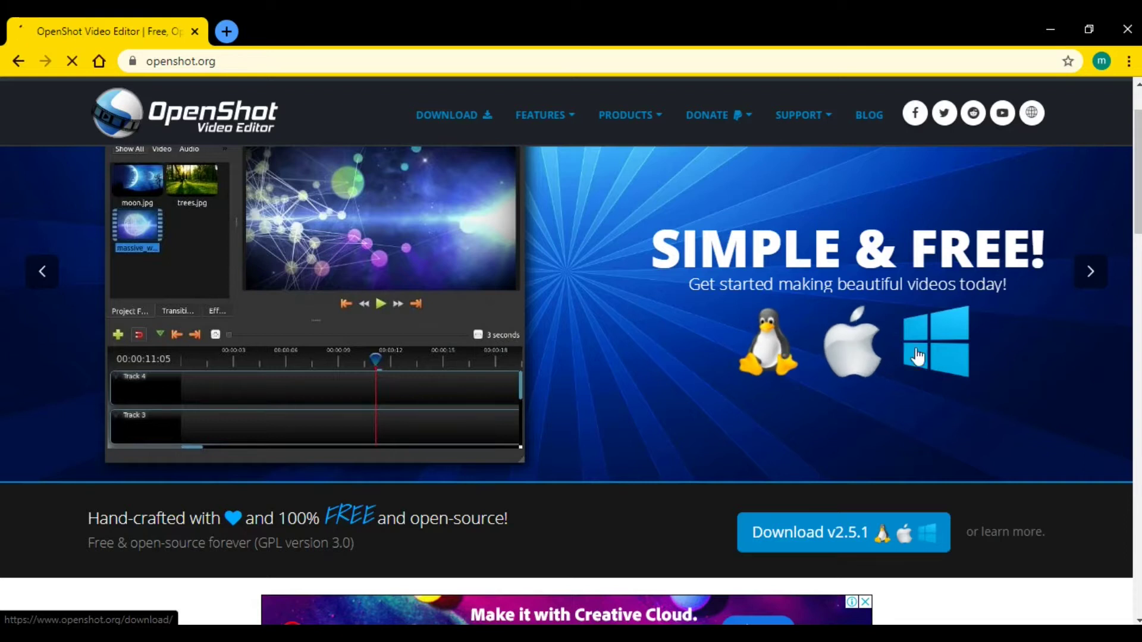
scroll(622, 342, down, 3)
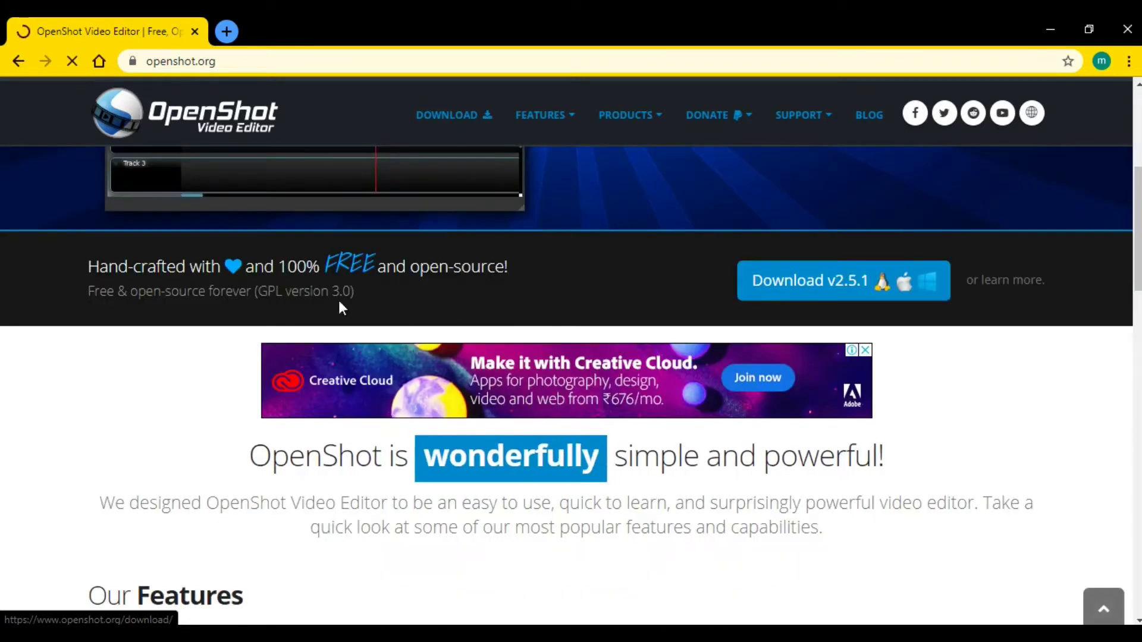
scroll(341, 307, down, 6)
scroll(346, 351, up, 2)
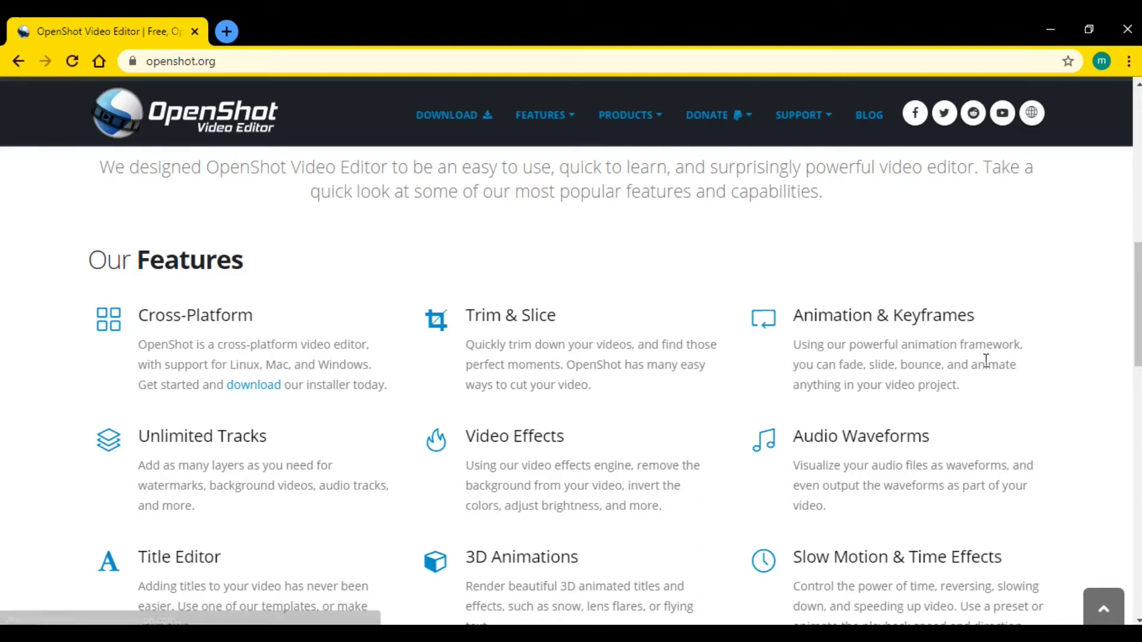
scroll(179, 299, down, 1)
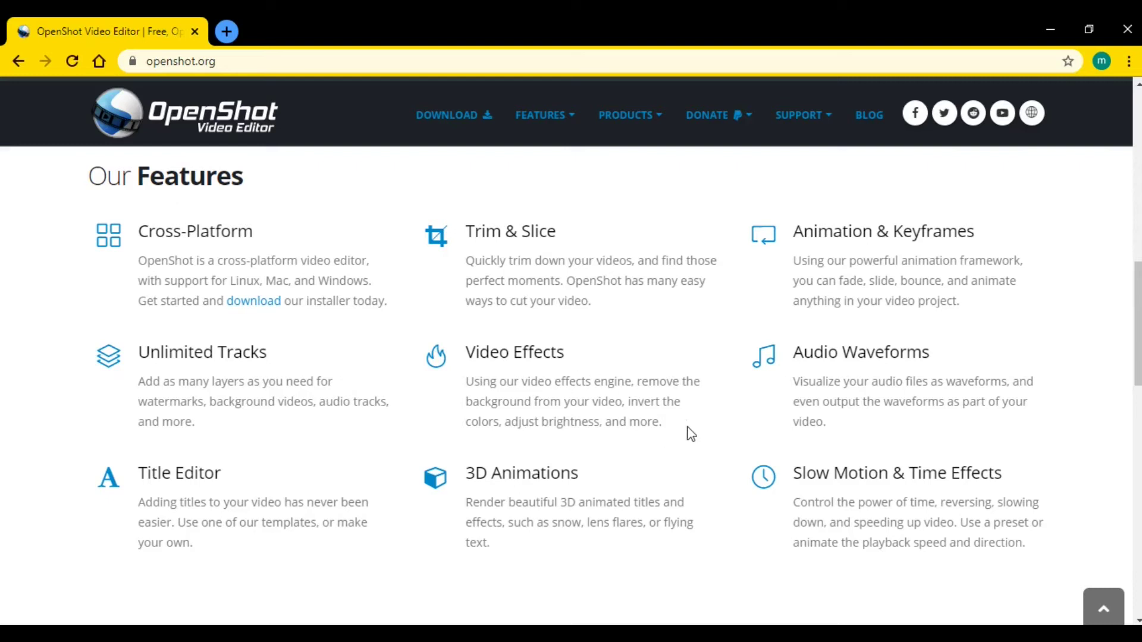
scroll(278, 404, down, 2)
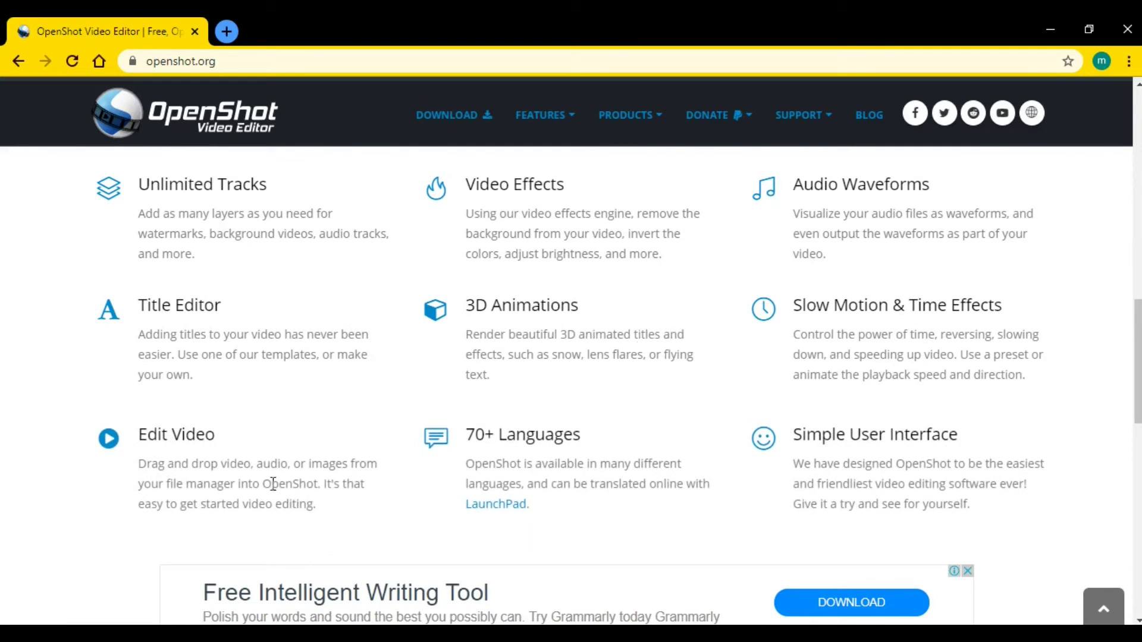
scroll(365, 472, up, 15)
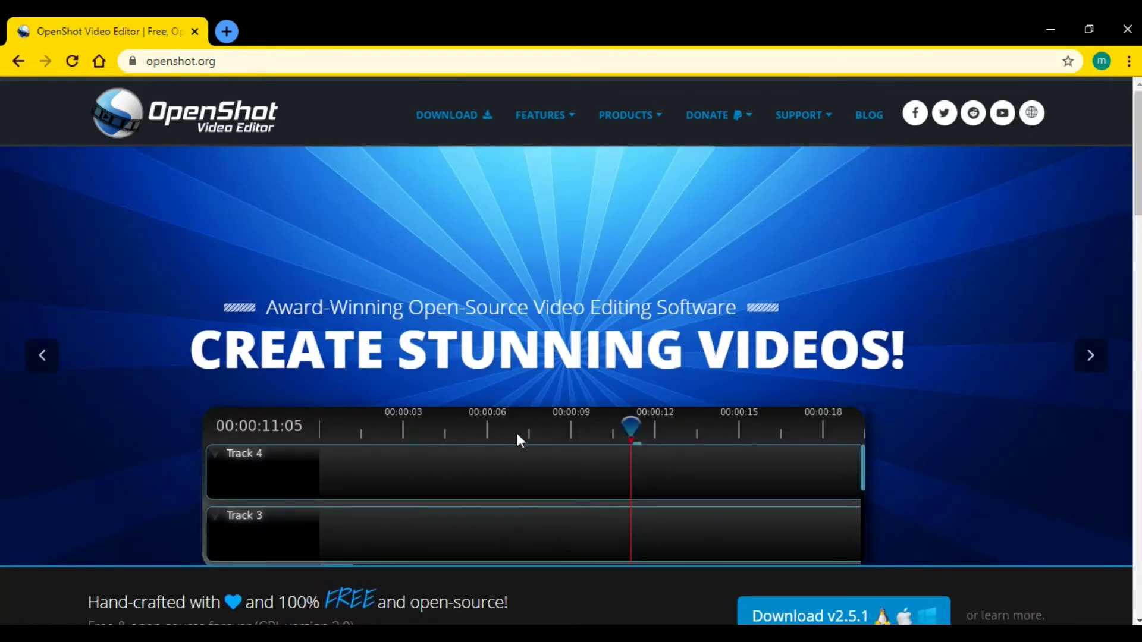
Go to the OpenShot download page and download the Windows 64-bit installer, version 2.5.1
click(459, 117)
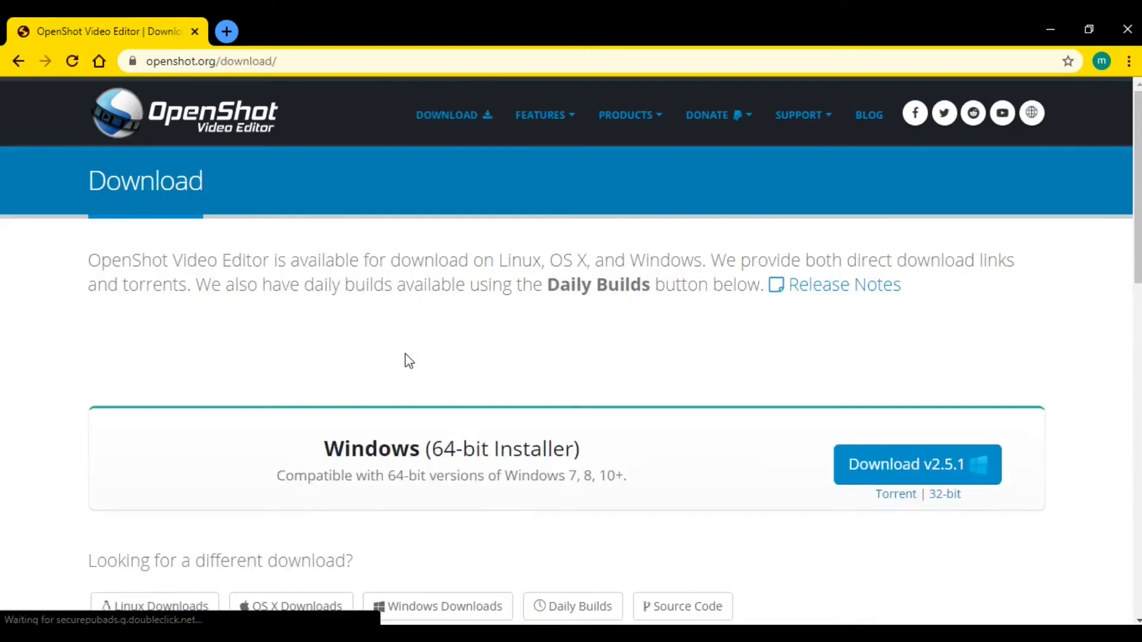
scroll(604, 393, down, 1)
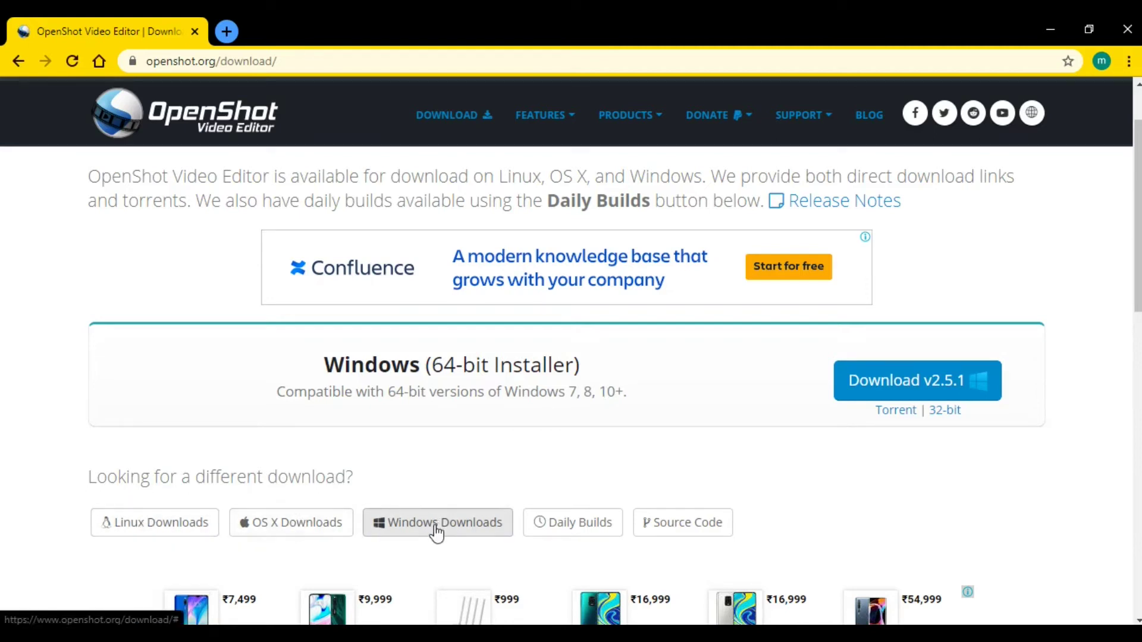
scroll(526, 488, down, 5)
scroll(524, 484, up, 6)
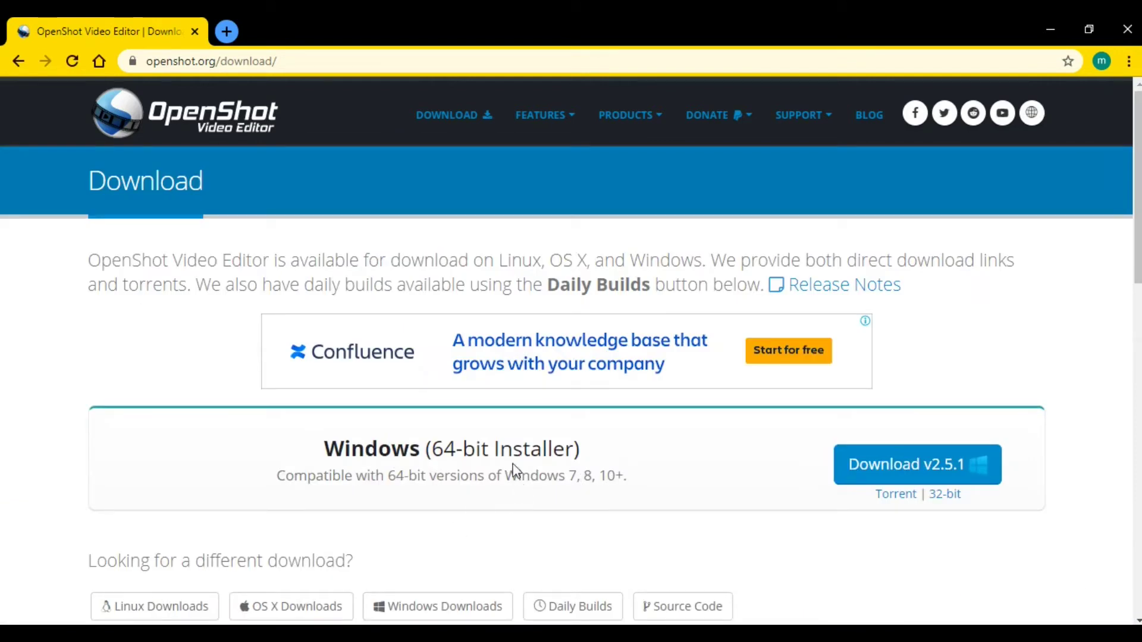
drag(315, 452, 612, 454)
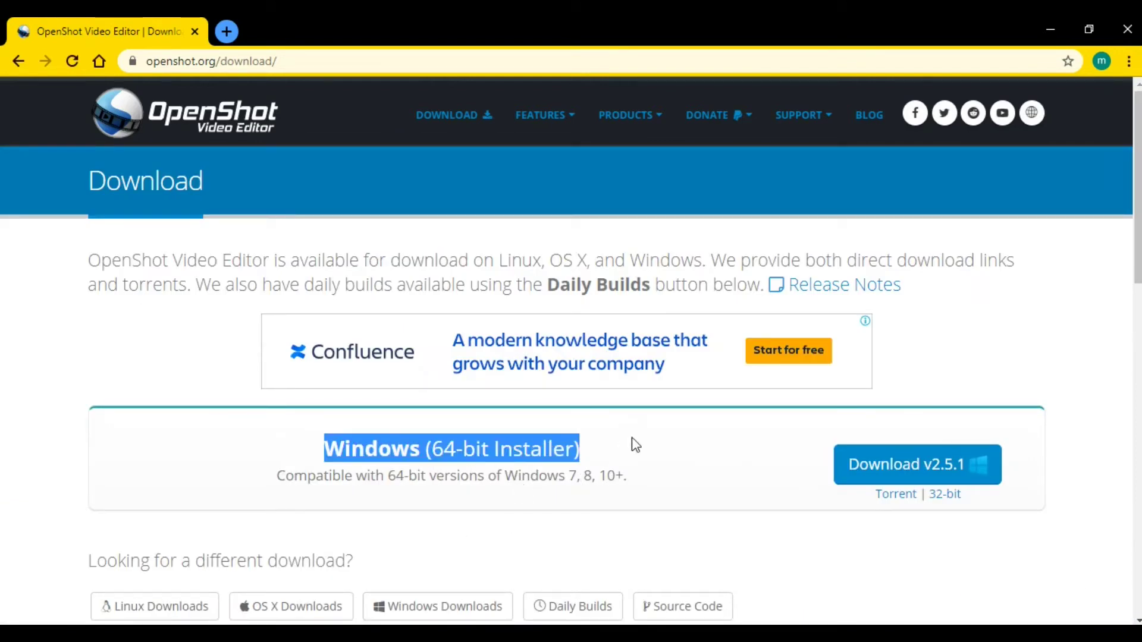
click(632, 446)
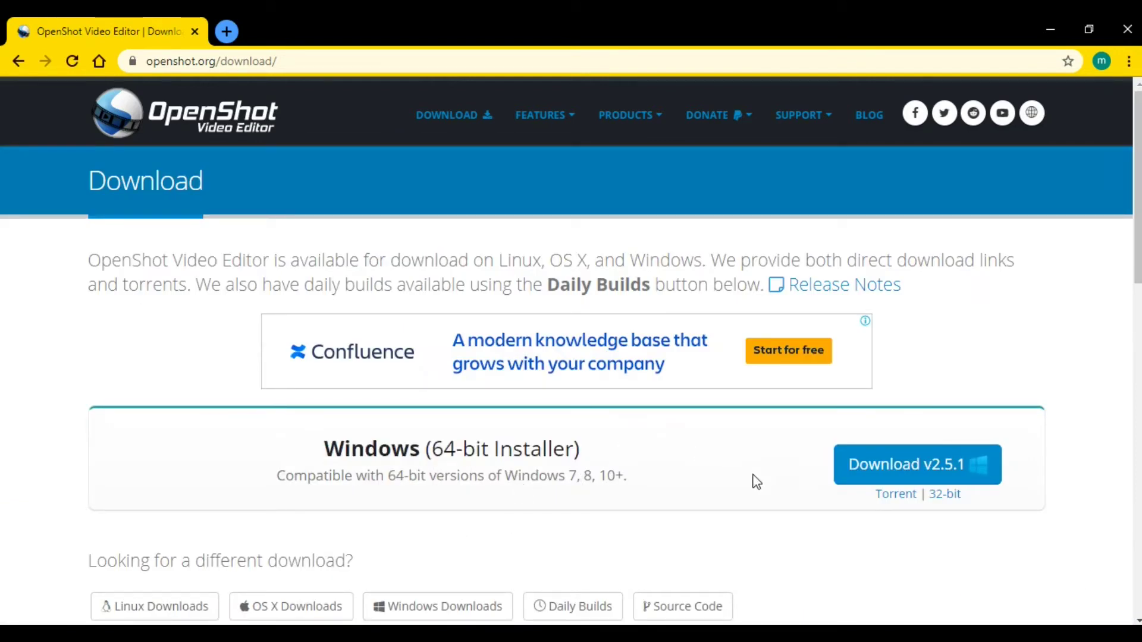
click(932, 464)
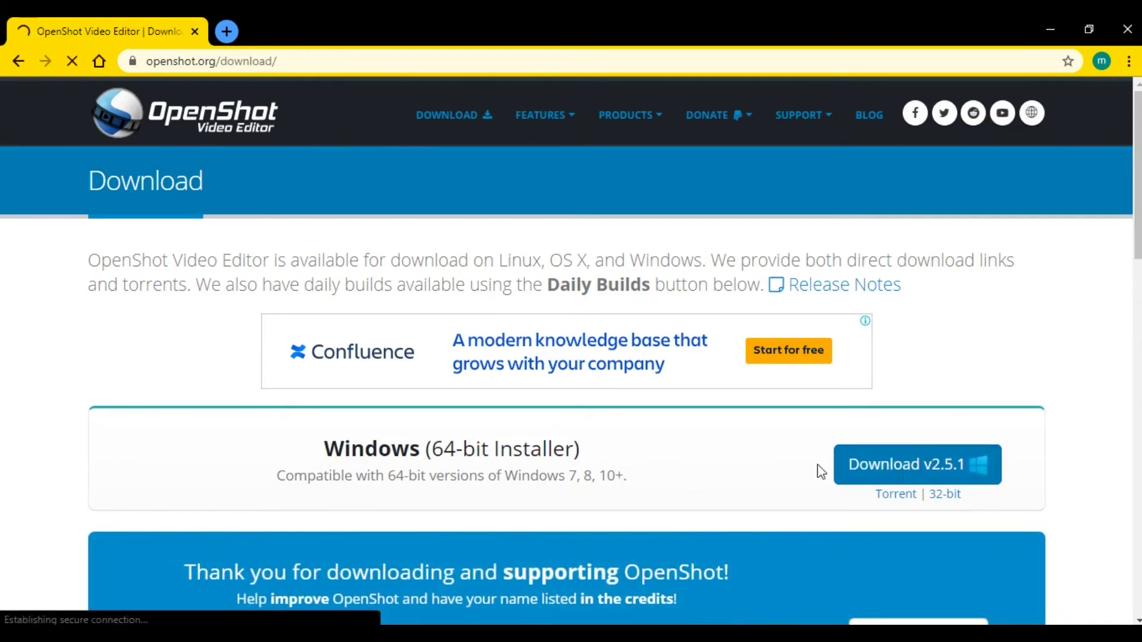
scroll(863, 481, down, 3)
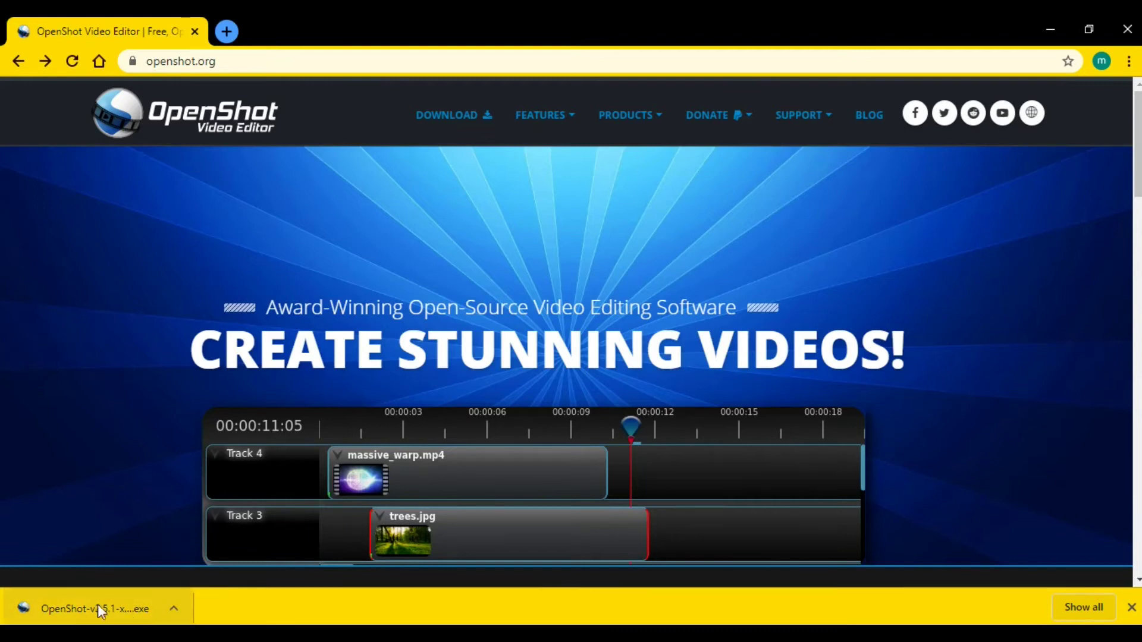
Launch the downloaded OpenShot installer
click(174, 608)
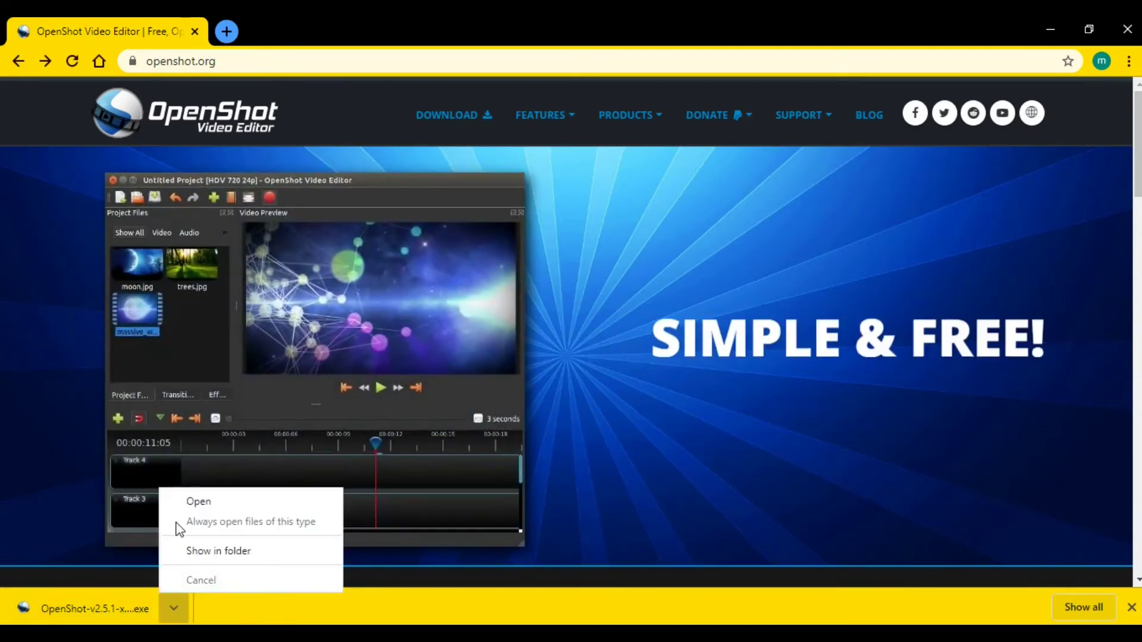
click(14, 456)
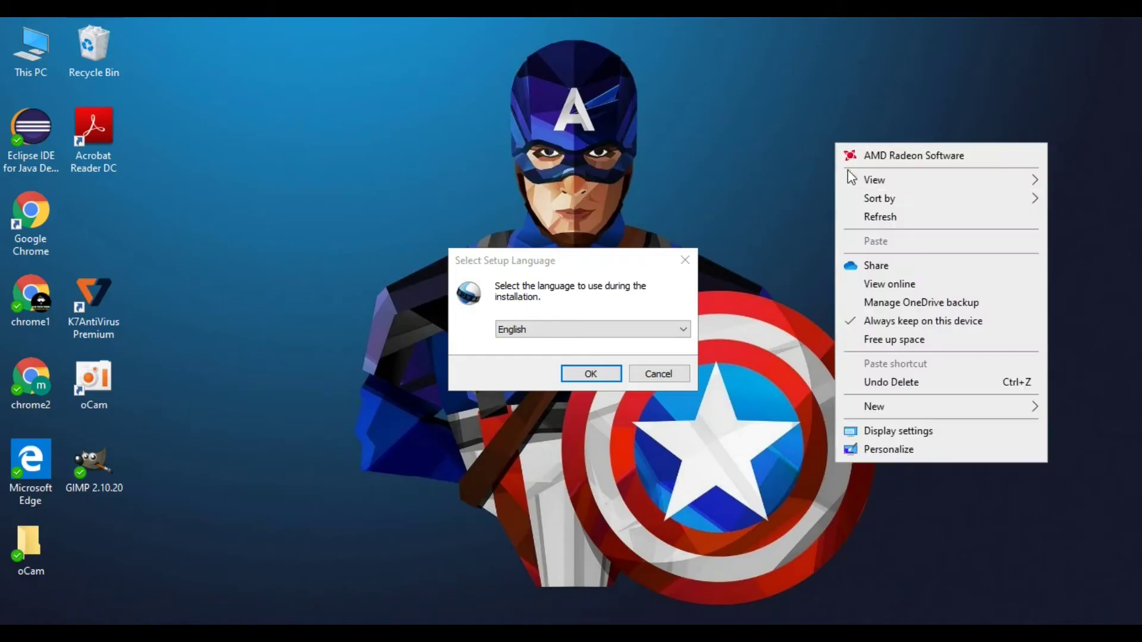
click(878, 216)
right_click(861, 176)
click(910, 251)
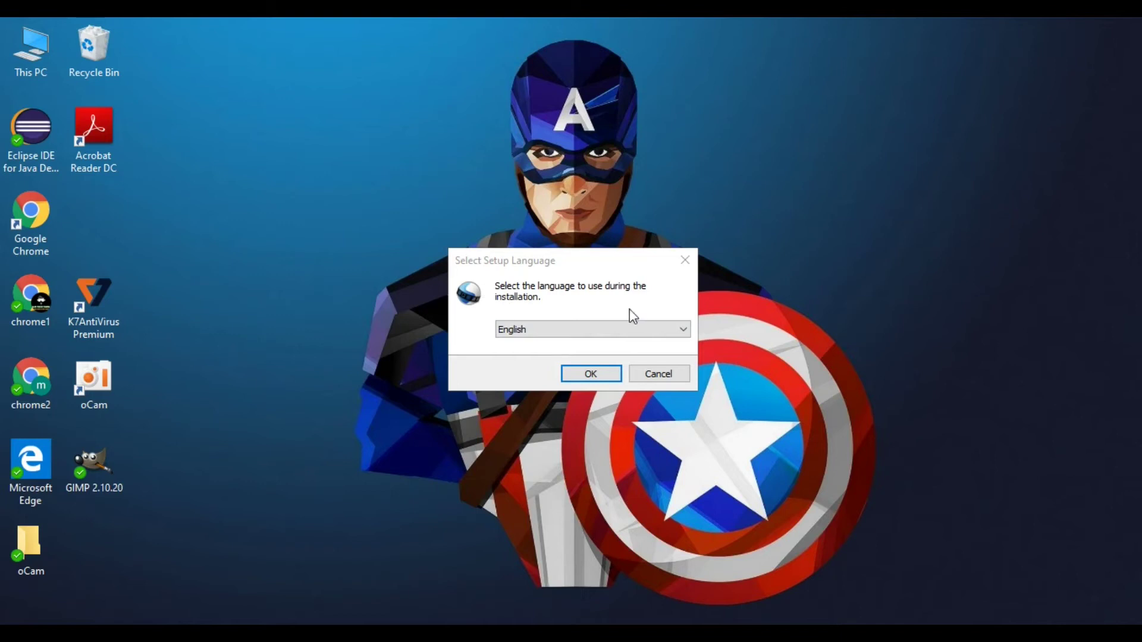
Choose English as the setup language and continue to the license agreement
click(593, 335)
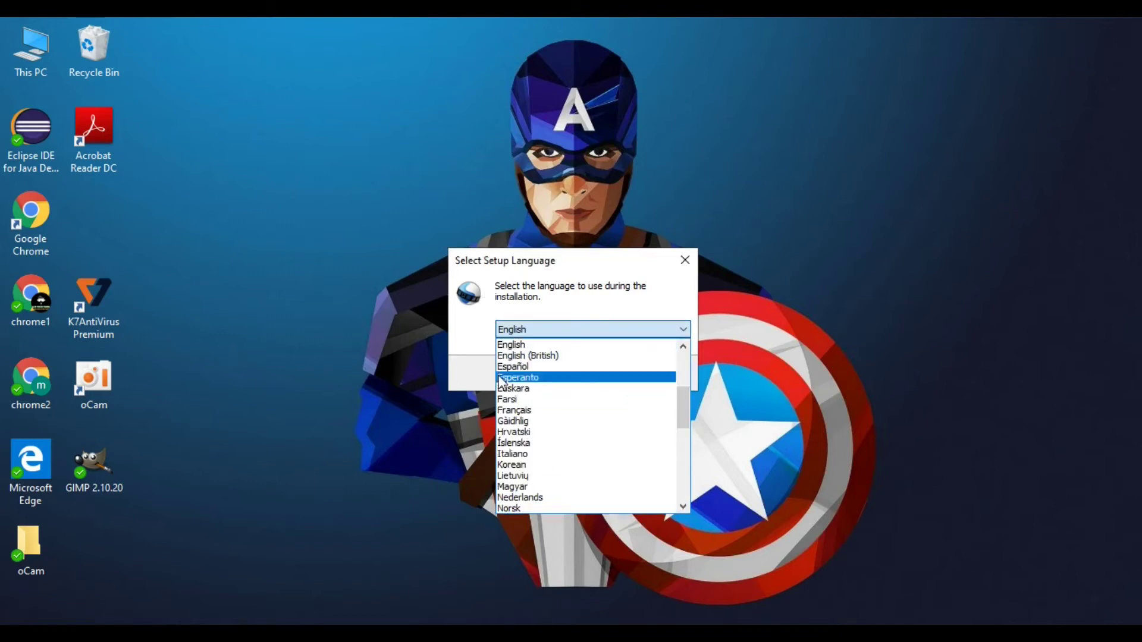
click(506, 346)
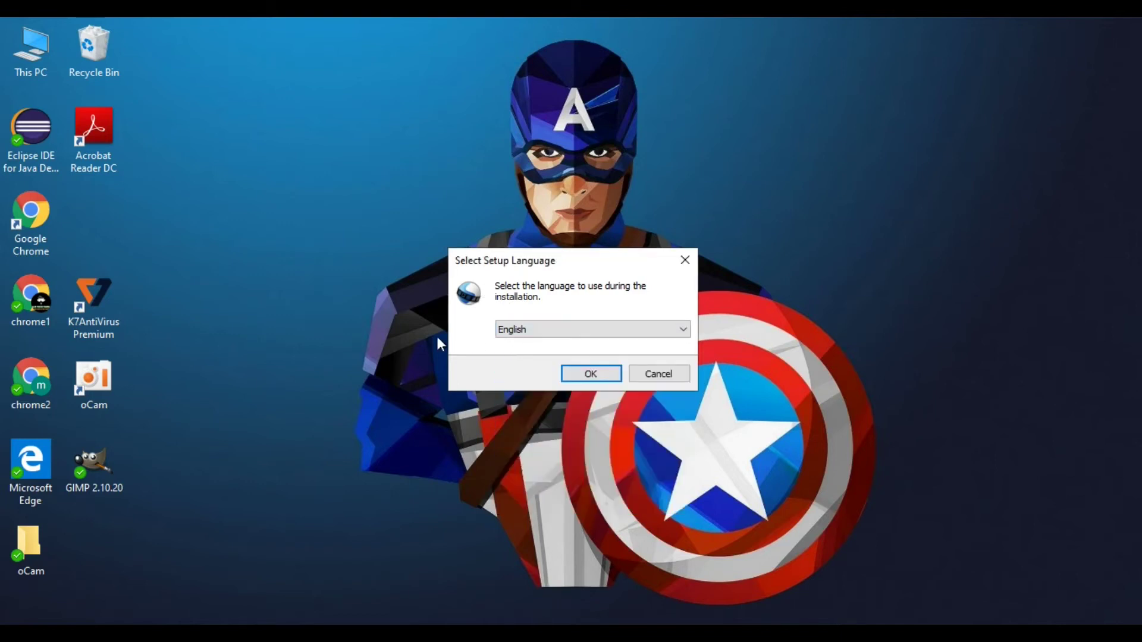
click(587, 377)
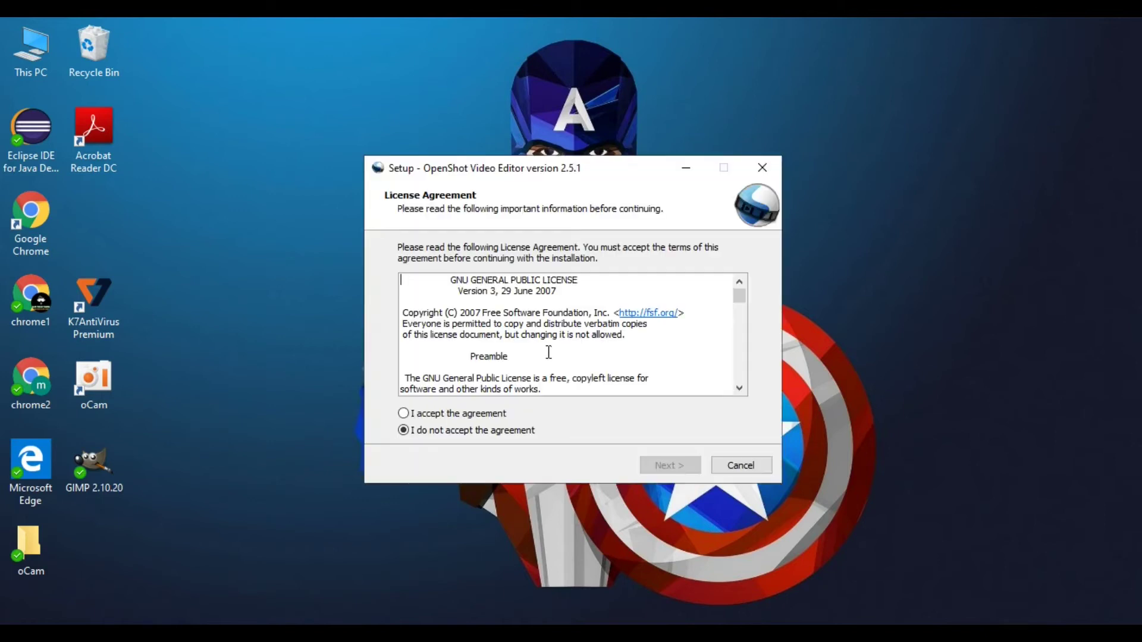
Review and accept the GNU General Public License agreement, and continue to the destination location
scroll(478, 337, down, 1)
scroll(478, 337, up, 1)
click(428, 412)
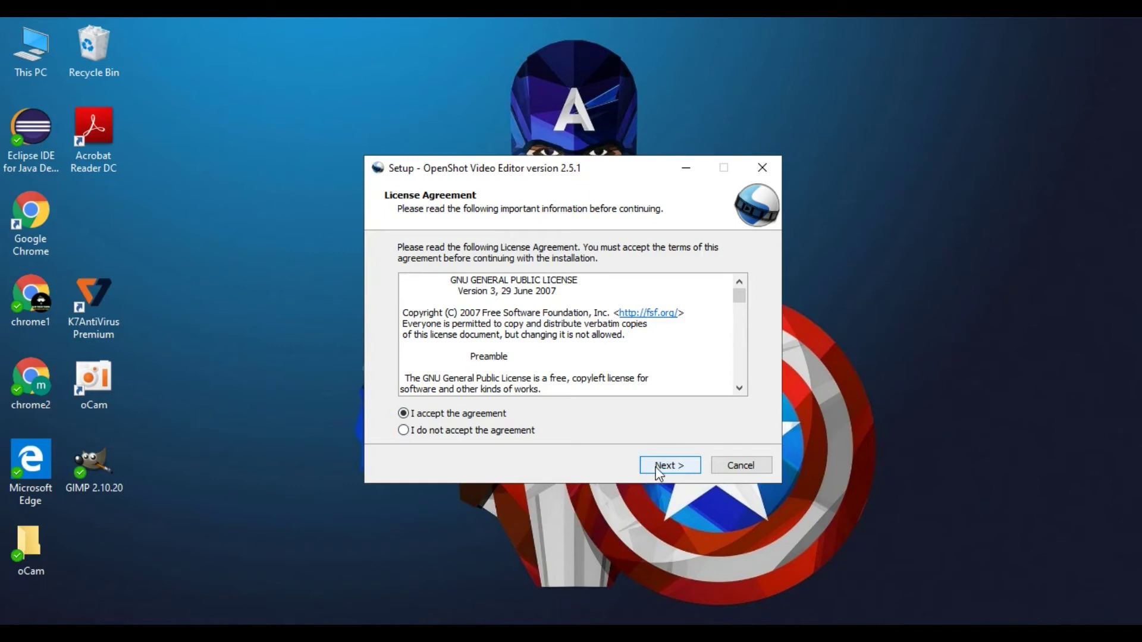
scroll(607, 366, down, 5)
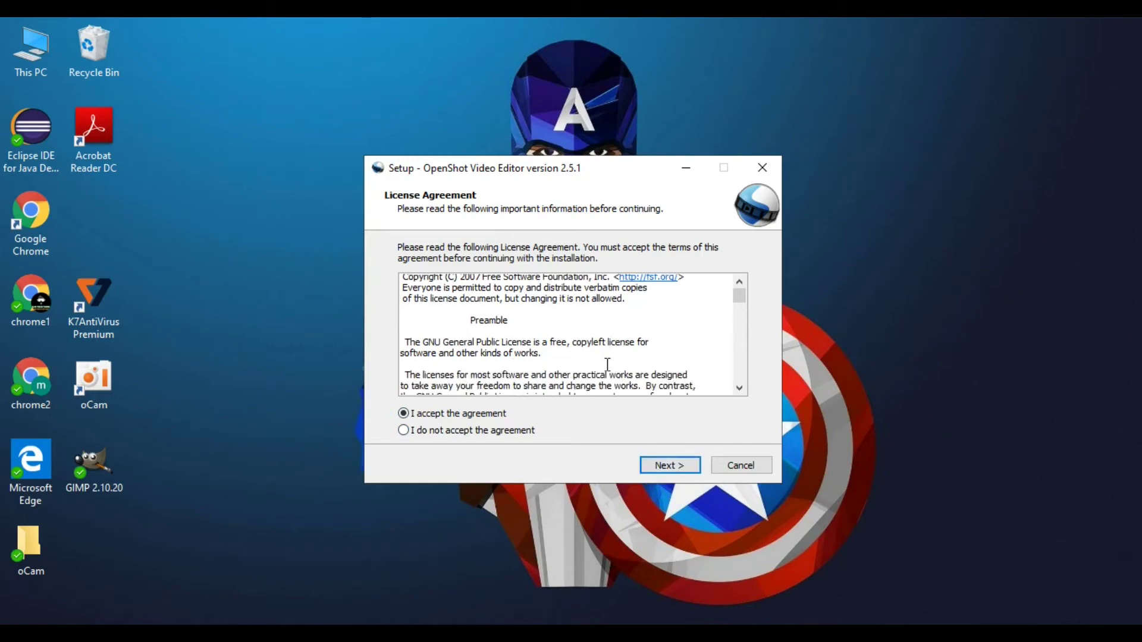
click(666, 466)
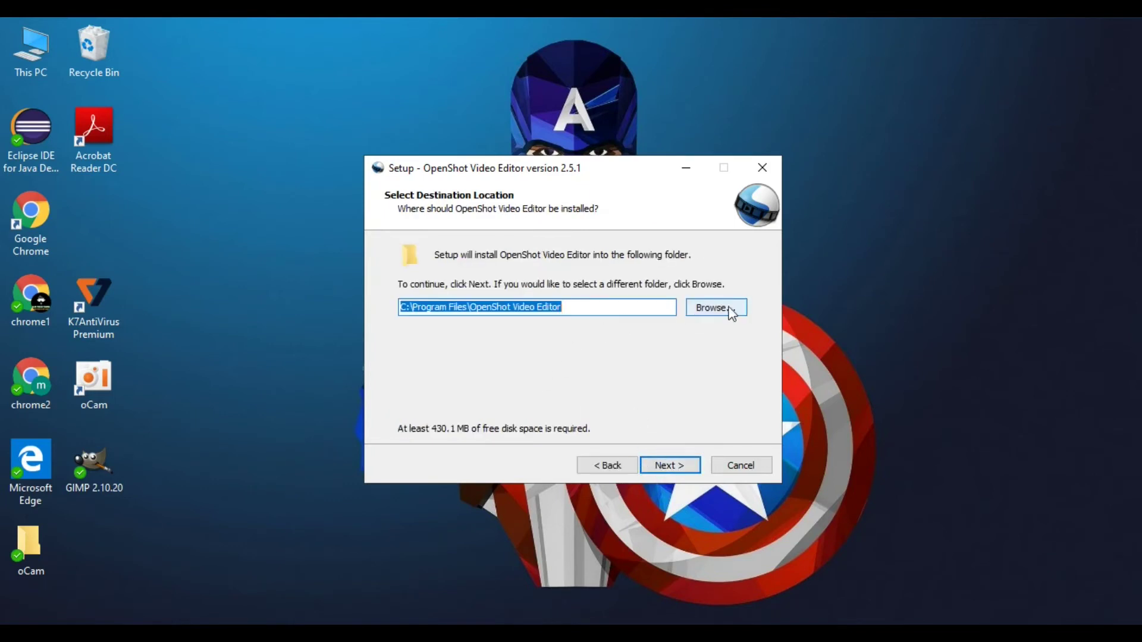
Install OpenShot to B:\OpenShot Video Editor with a desktop shortcut, .osp file association and a Windows Firewall exception
click(678, 467)
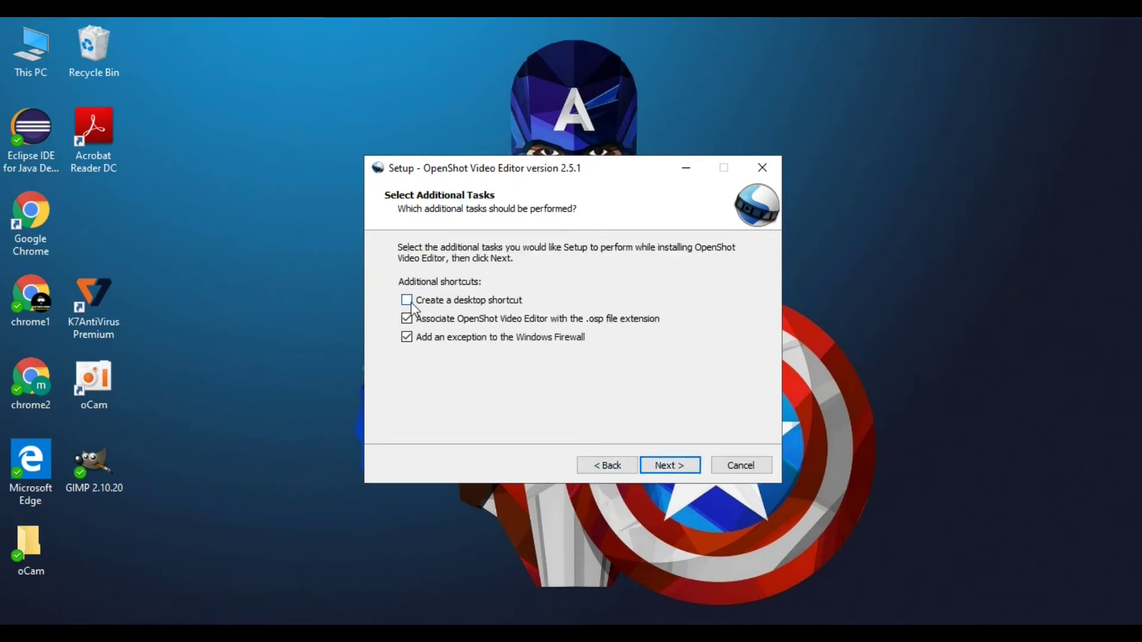
click(656, 470)
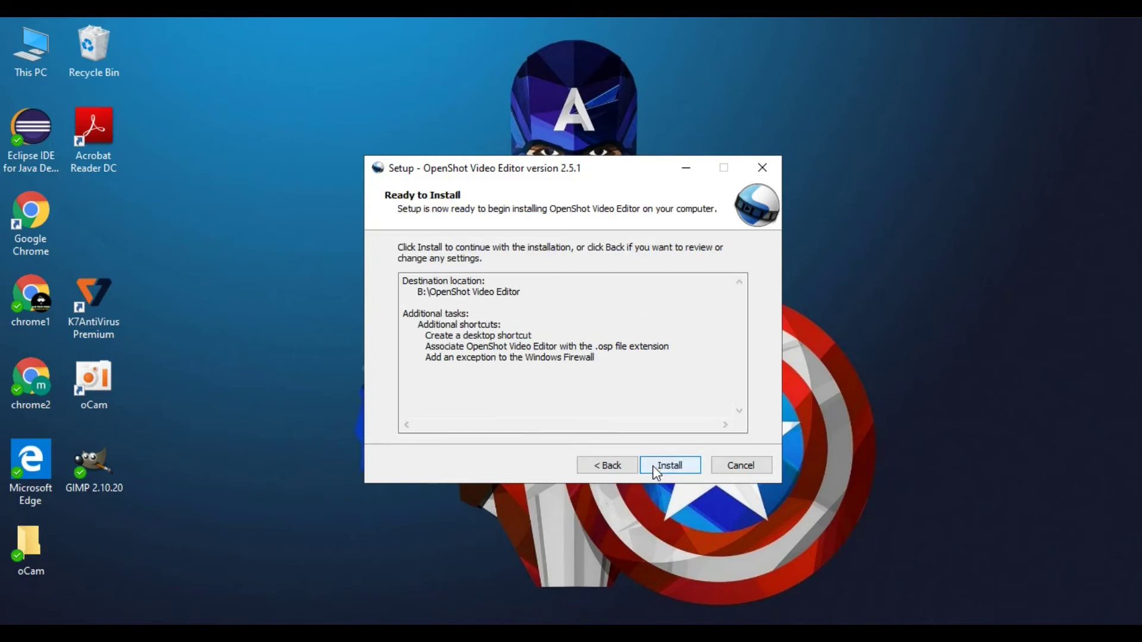
click(668, 469)
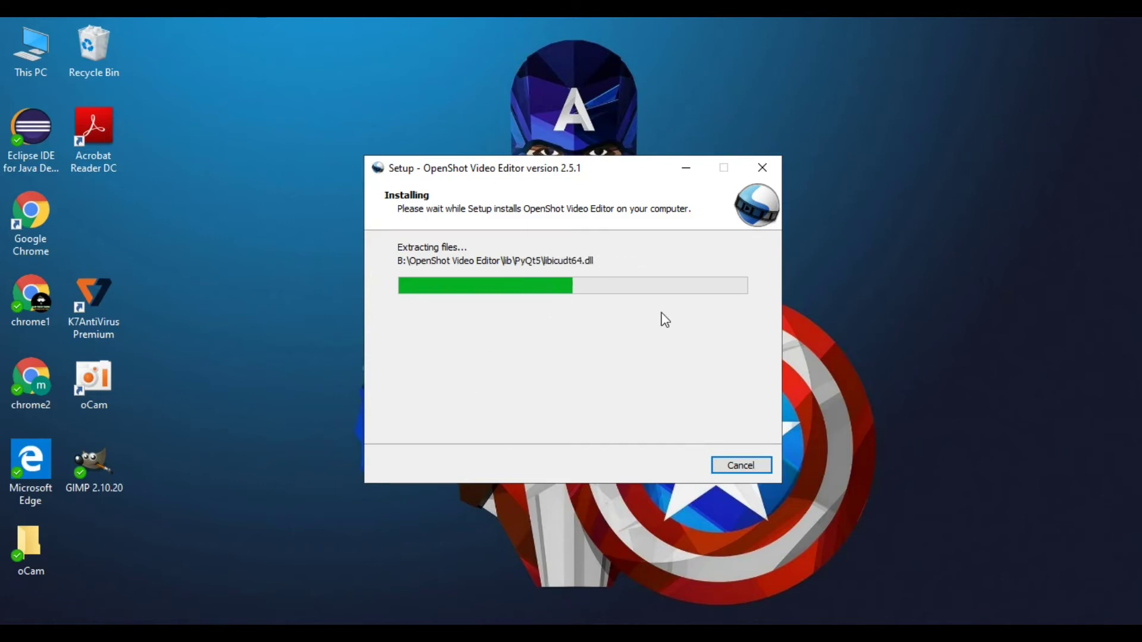
right_click(817, 270)
click(839, 341)
right_click(800, 173)
click(855, 247)
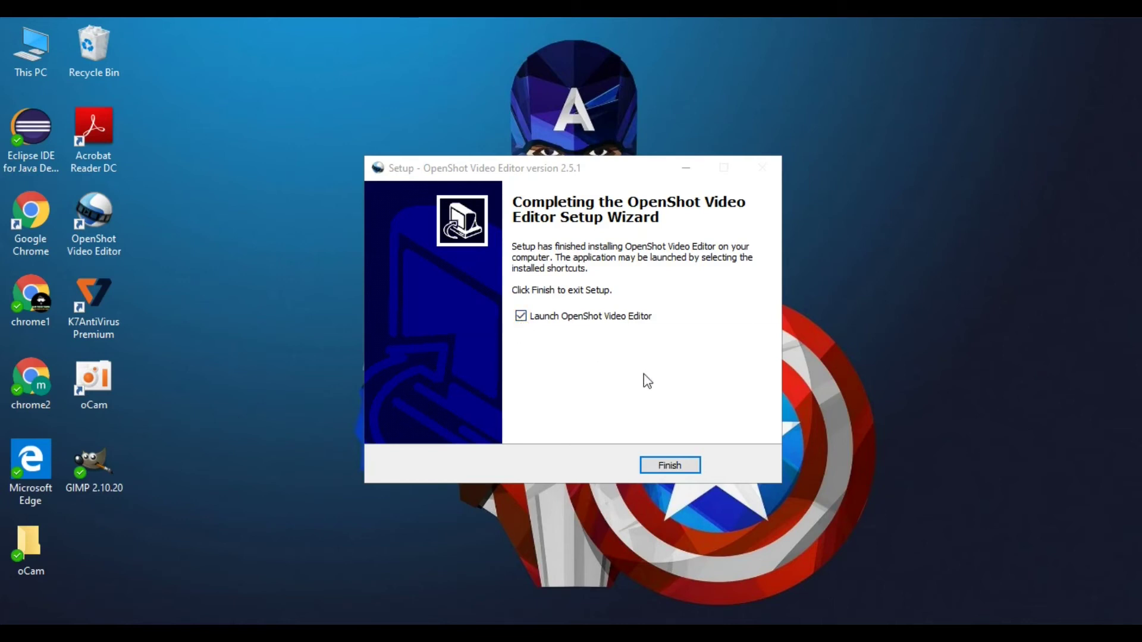
Finish the setup wizard with the automatic launch of OpenShot Video Editor turned off
click(521, 316)
click(669, 465)
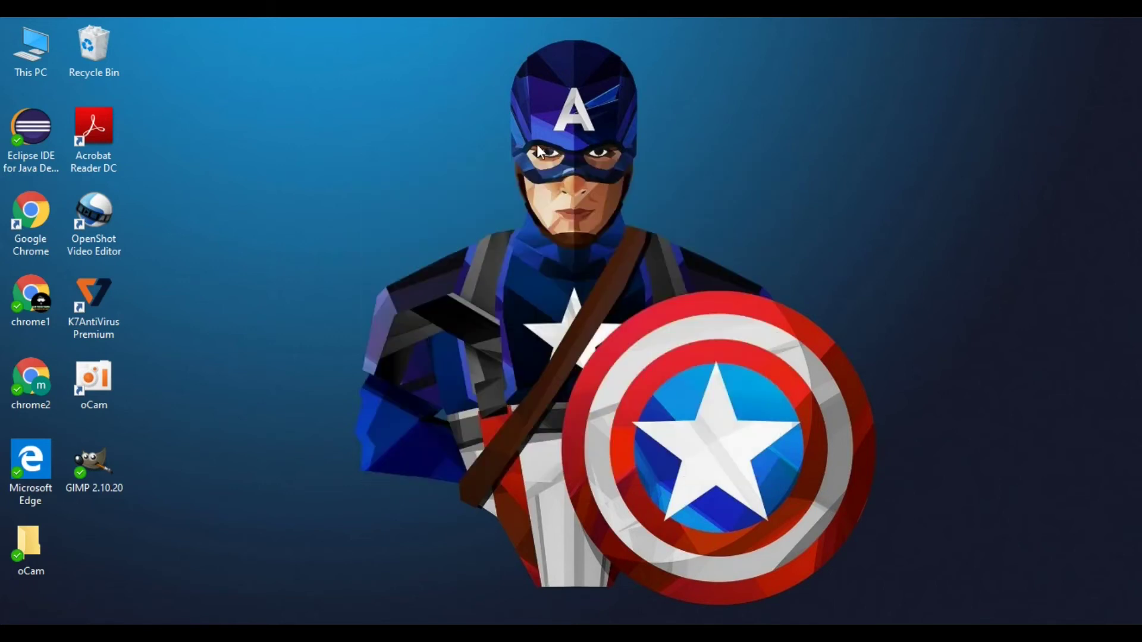
Refresh the desktop, open OpenShot Video Editor and maximize its window
right_click(515, 33)
click(560, 106)
double_click(91, 210)
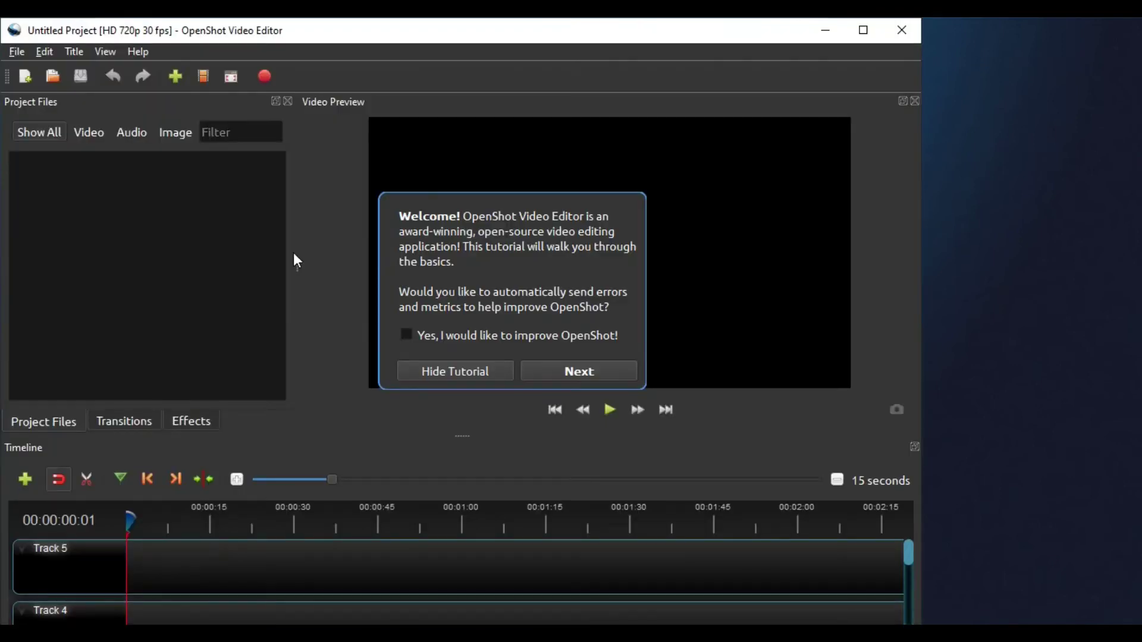
click(864, 30)
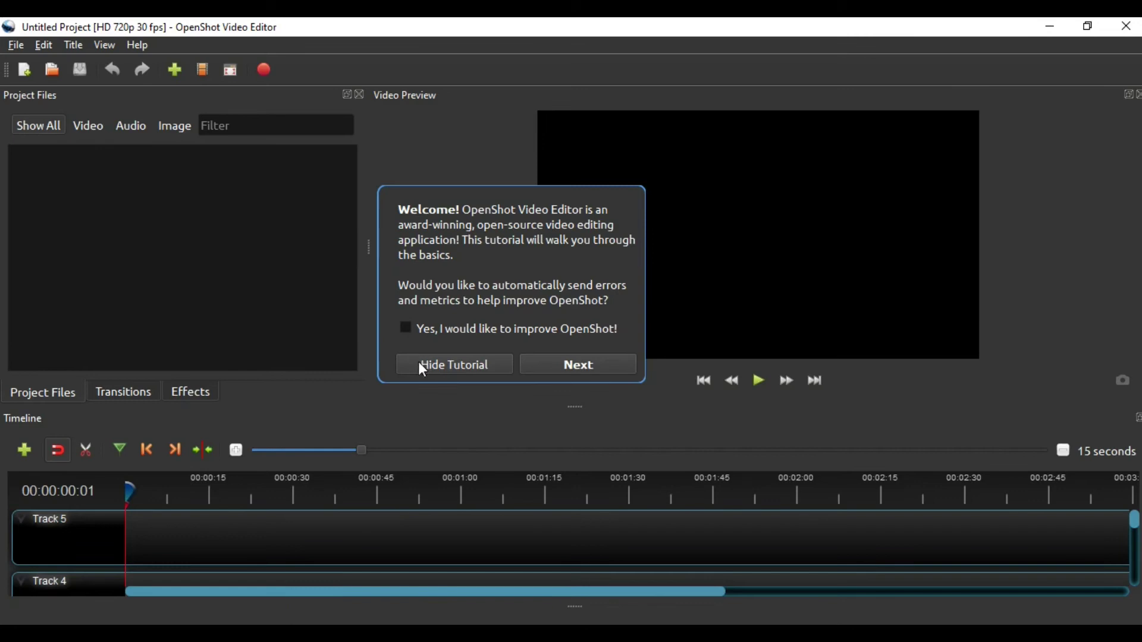
Toggle the option to send errors and metrics, and advance the tutorial through the Project Files, Timeline, Video Preview and Export Video tips
click(408, 333)
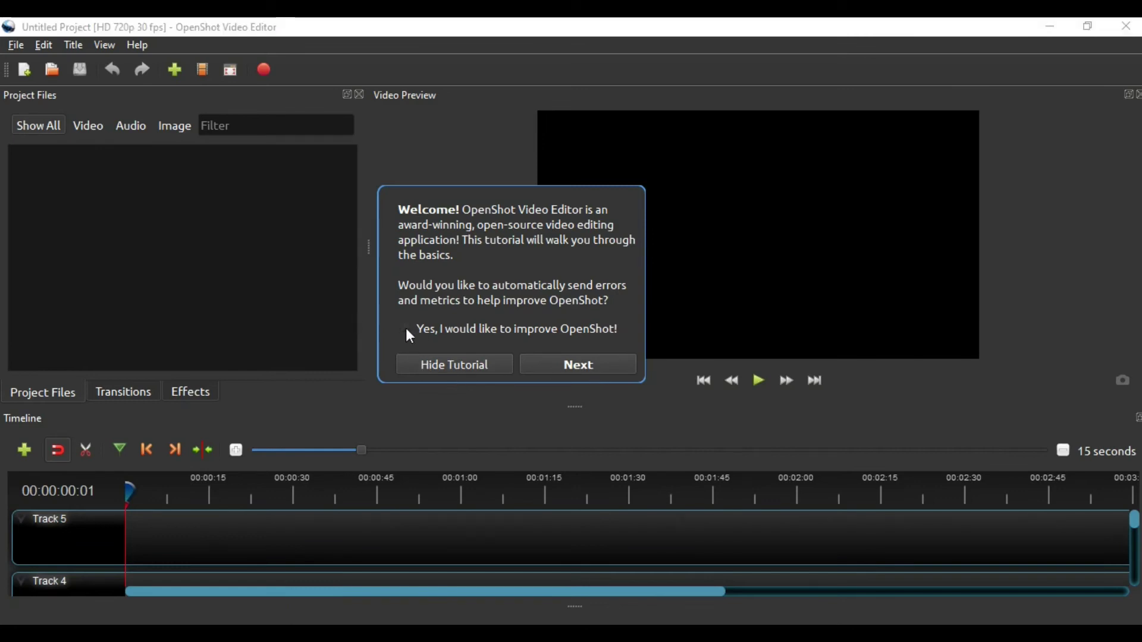
click(568, 367)
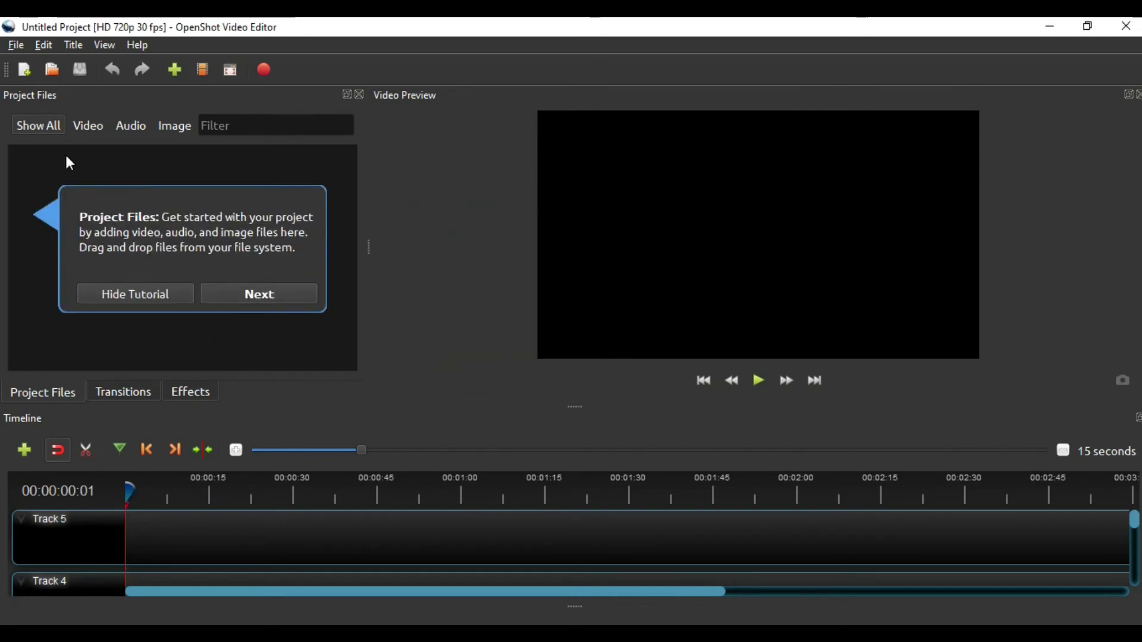
click(262, 297)
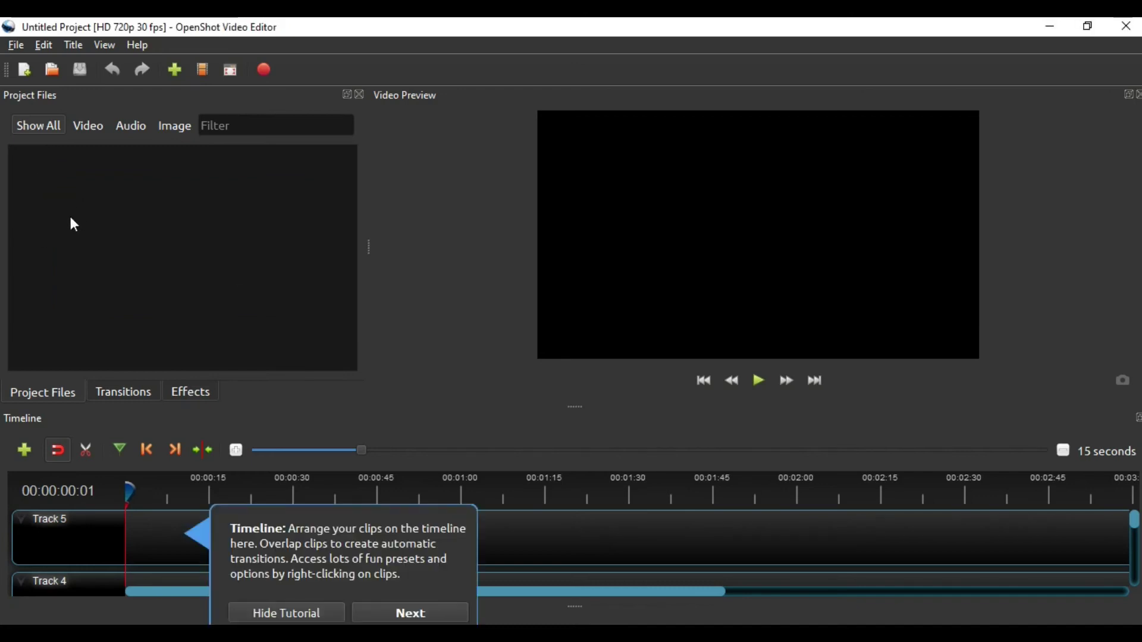
scroll(155, 527, down, 3)
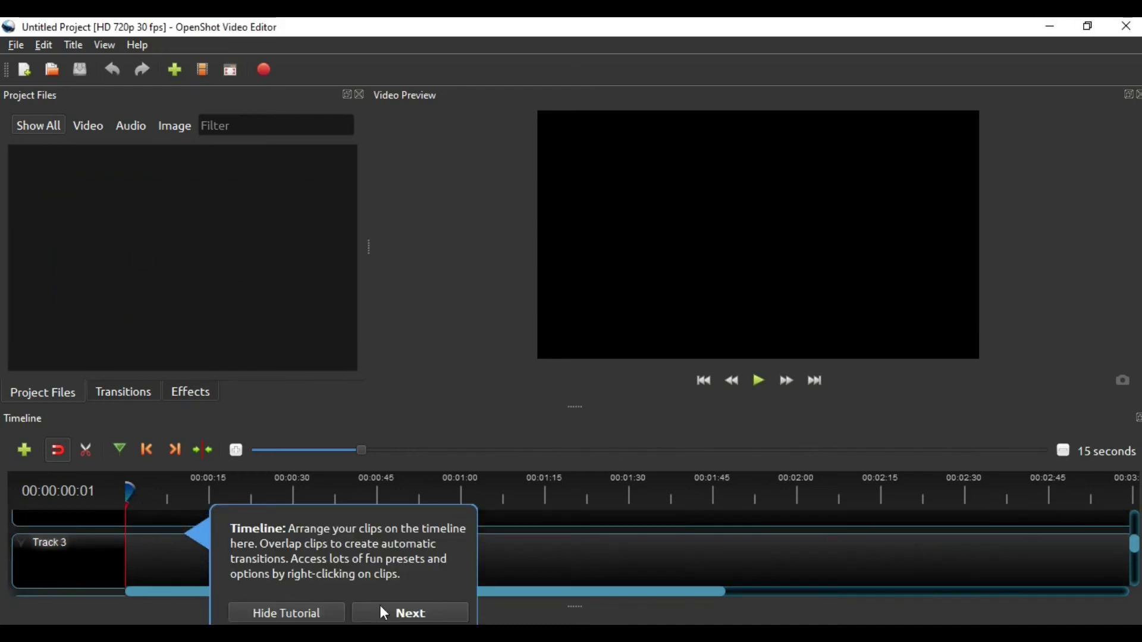
click(411, 613)
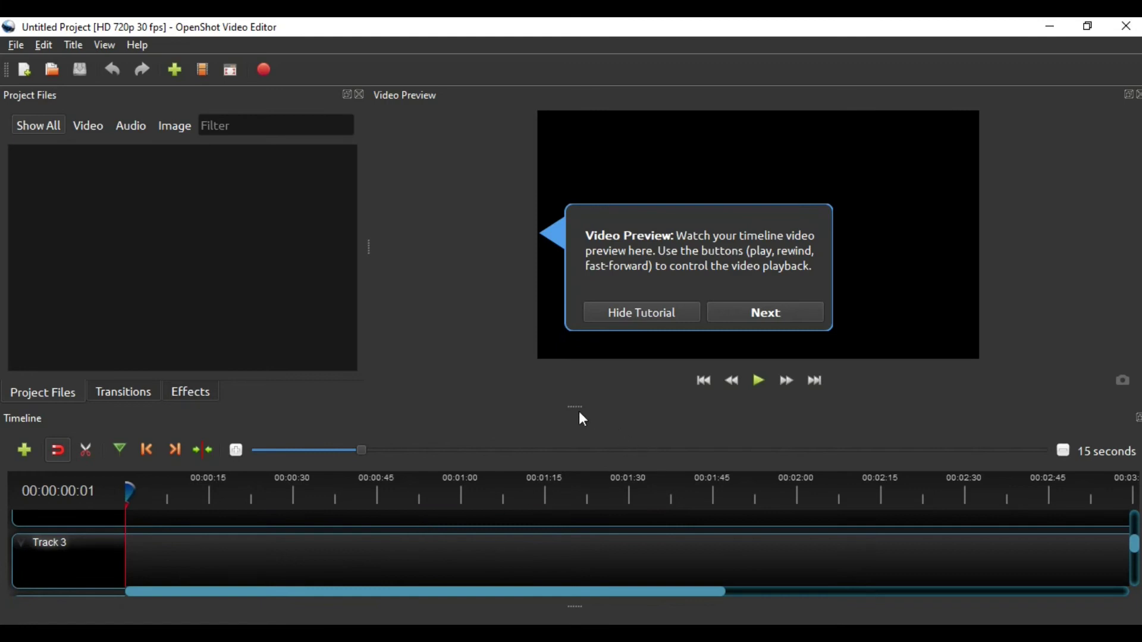
click(763, 309)
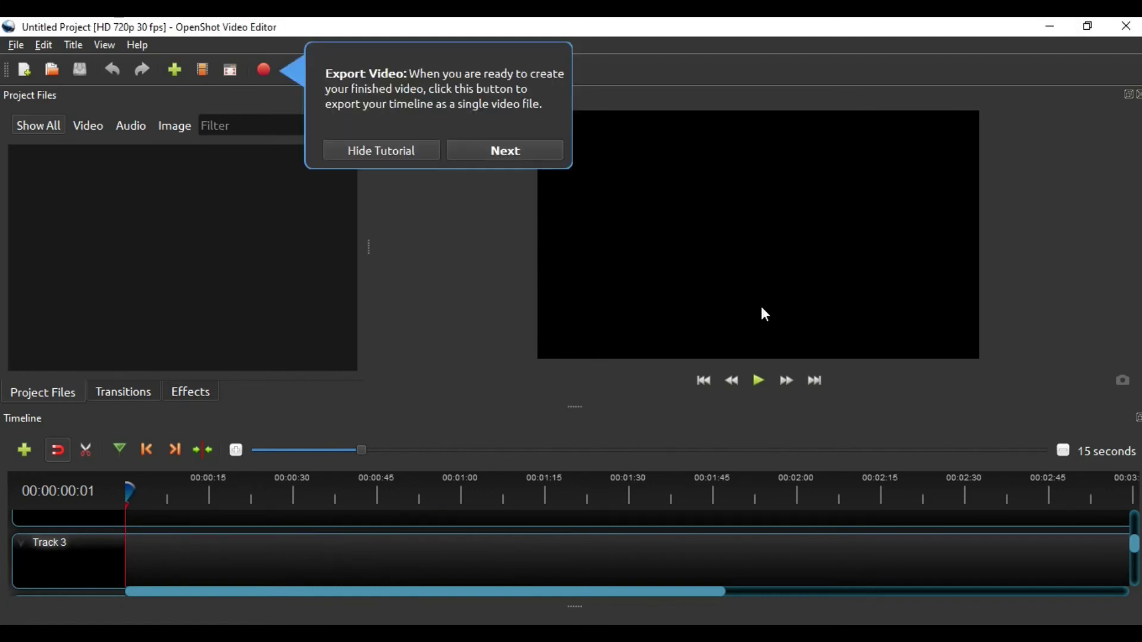
click(470, 159)
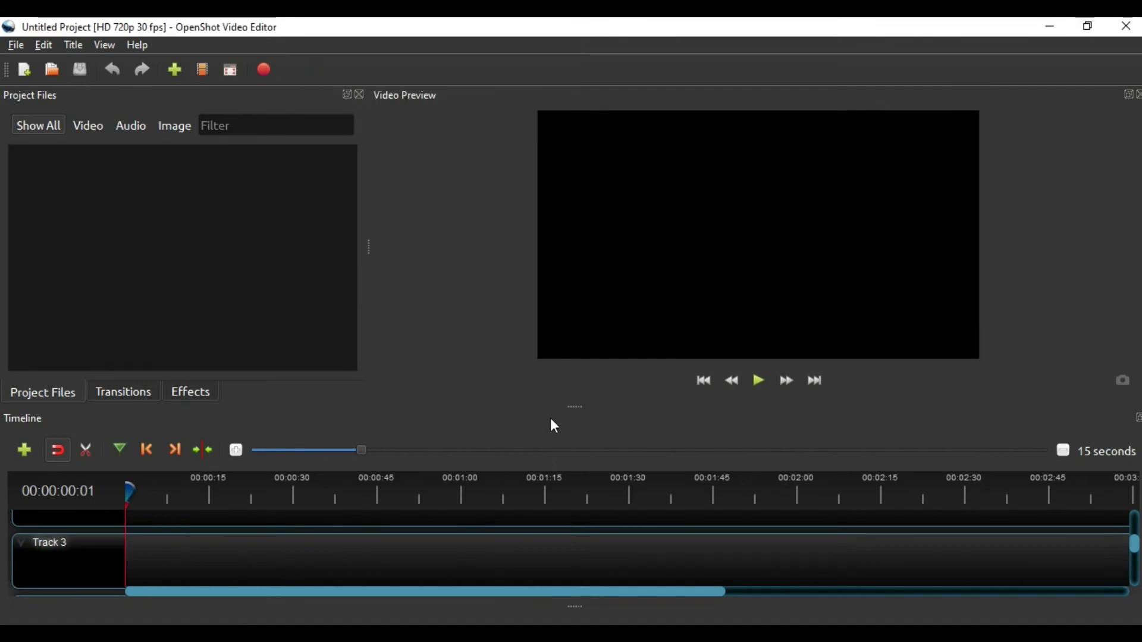
Resize the timeline area so the video preview ends up larger, and close the Project Files panel
drag(576, 408, 617, 140)
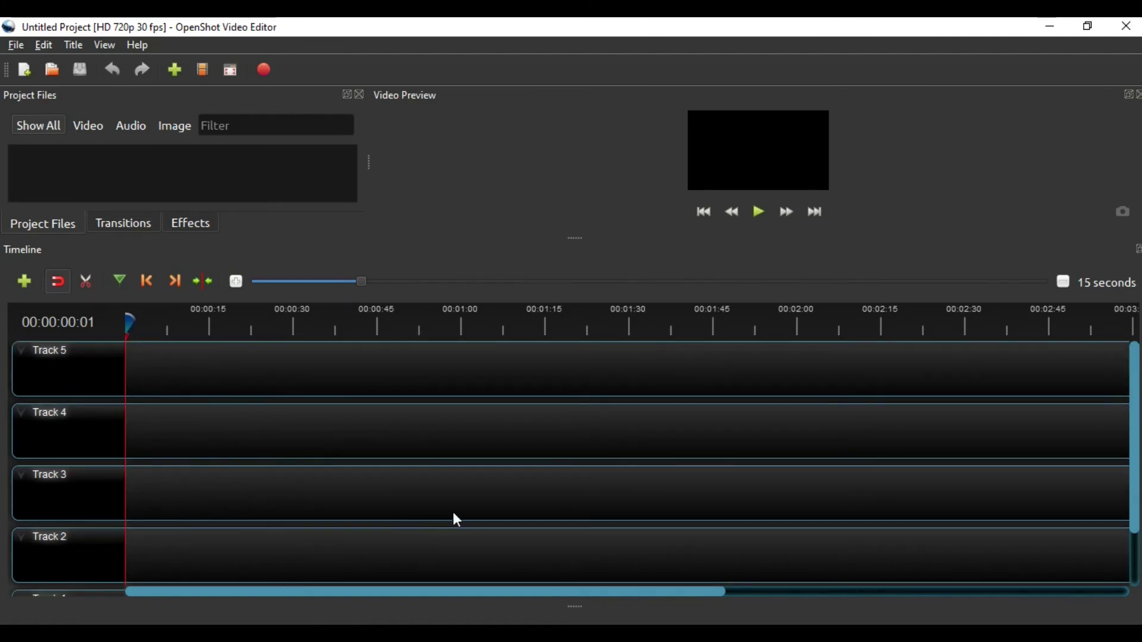
drag(575, 236, 604, 447)
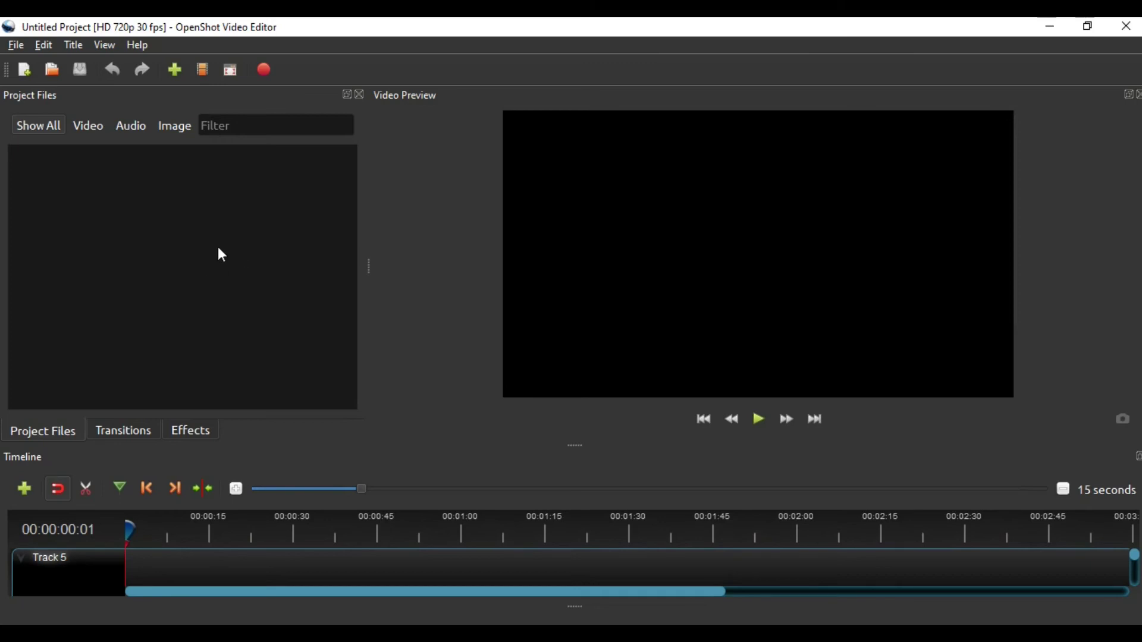
click(360, 95)
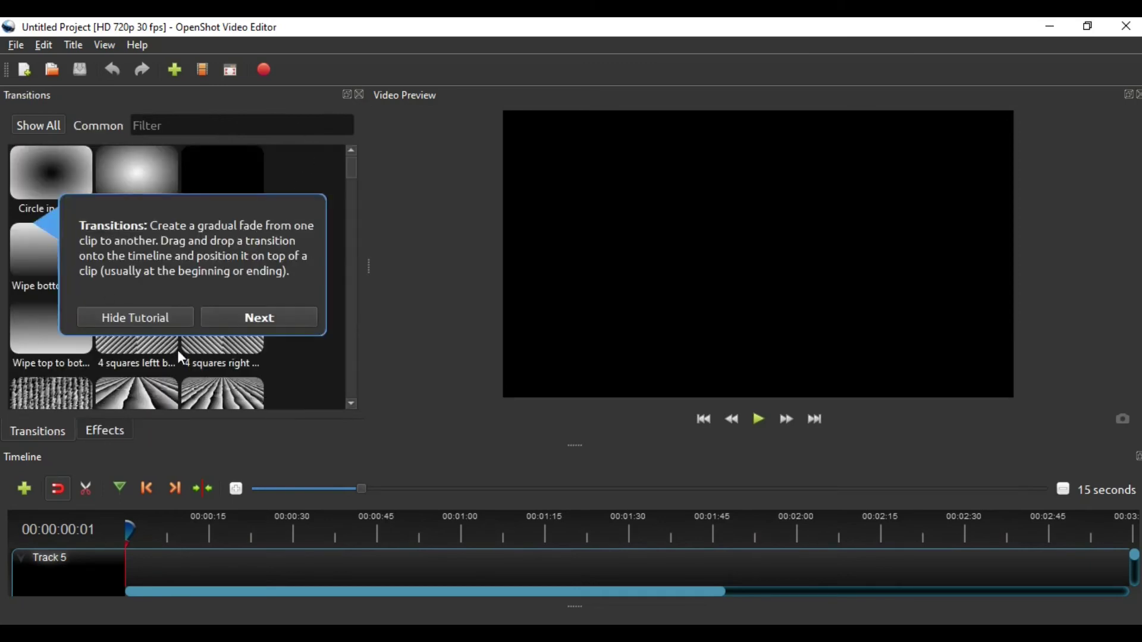
Advance past the Transitions tutorial tip and browse the available transitions
click(258, 319)
scroll(136, 359, down, 5)
scroll(127, 330, up, 2)
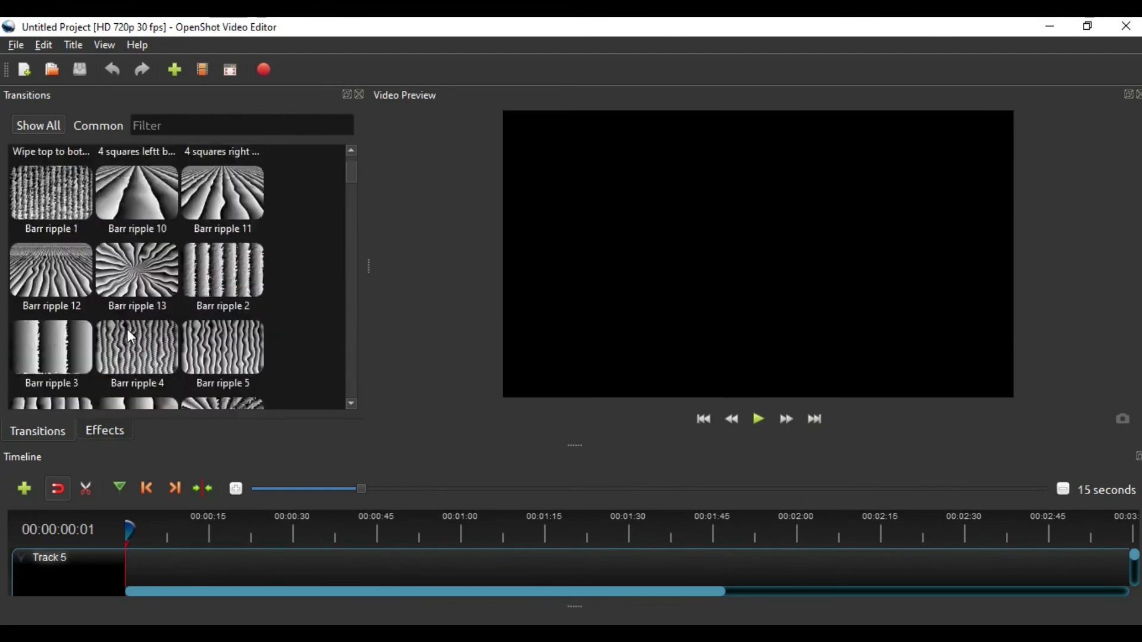
scroll(132, 337, up, 3)
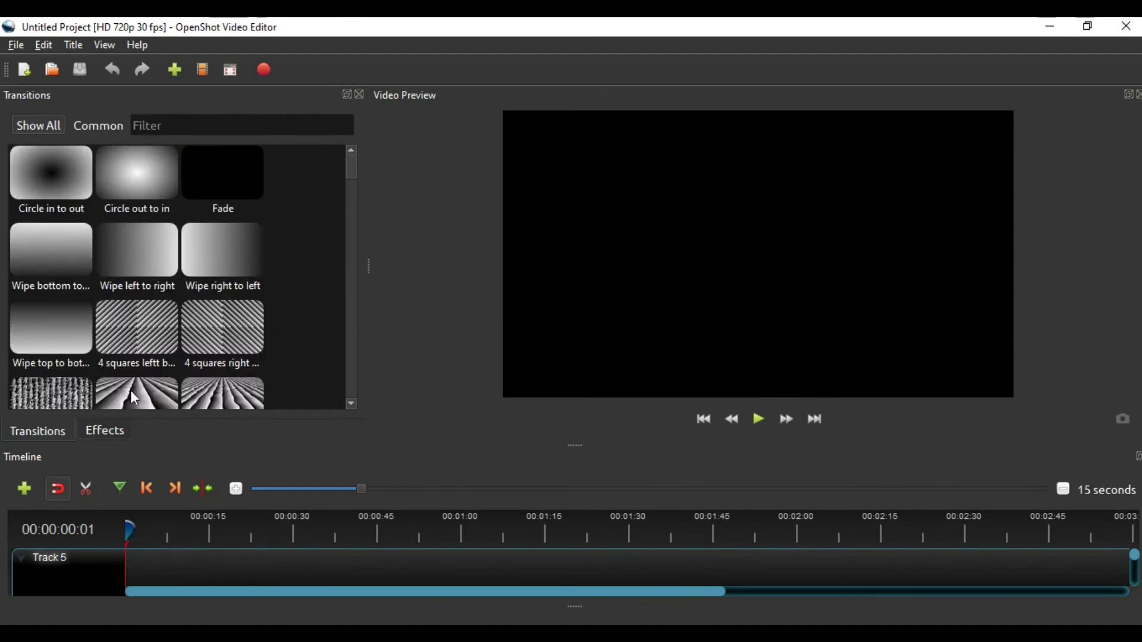
scroll(154, 366, down, 8)
scroll(163, 369, down, 3)
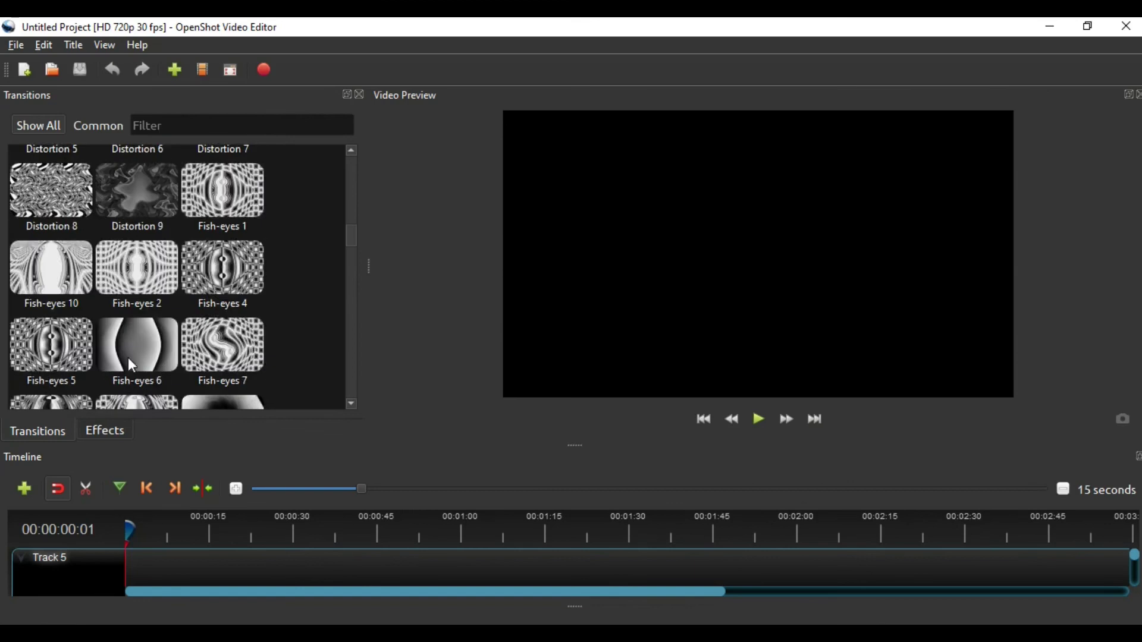
scroll(90, 336, down, 10)
scroll(197, 304, up, 5)
scroll(198, 298, up, 4)
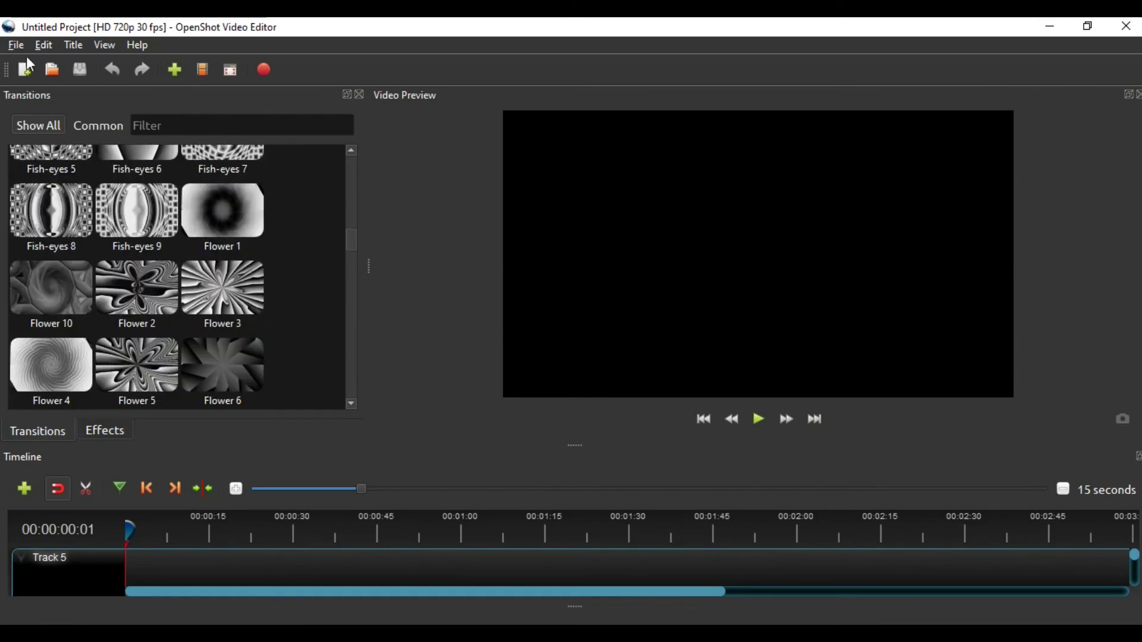
click(16, 46)
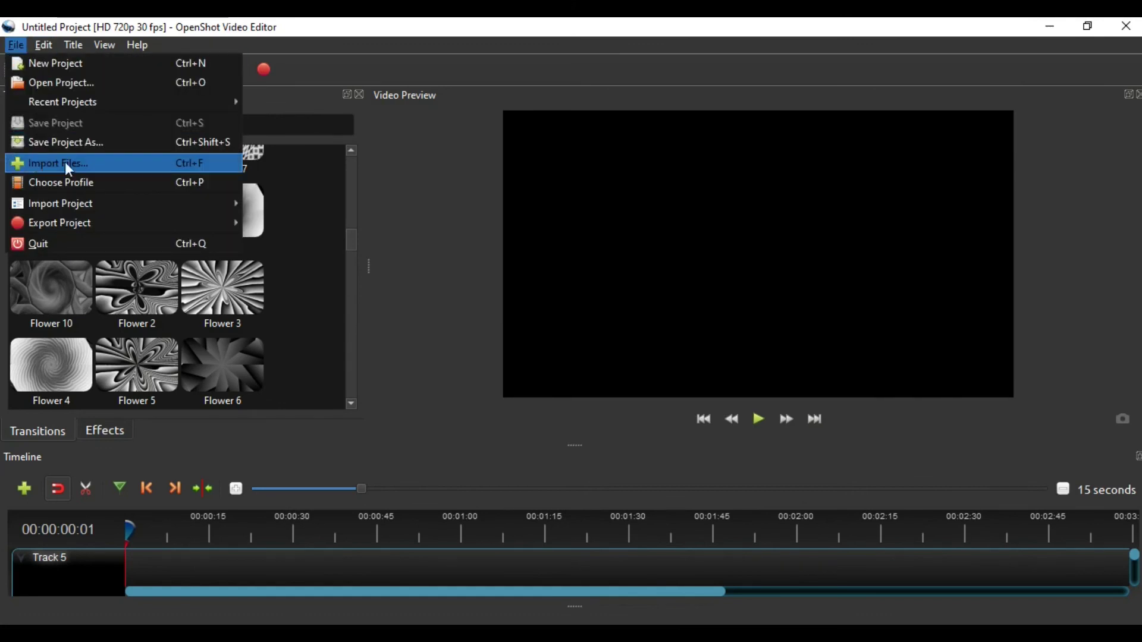
click(389, 156)
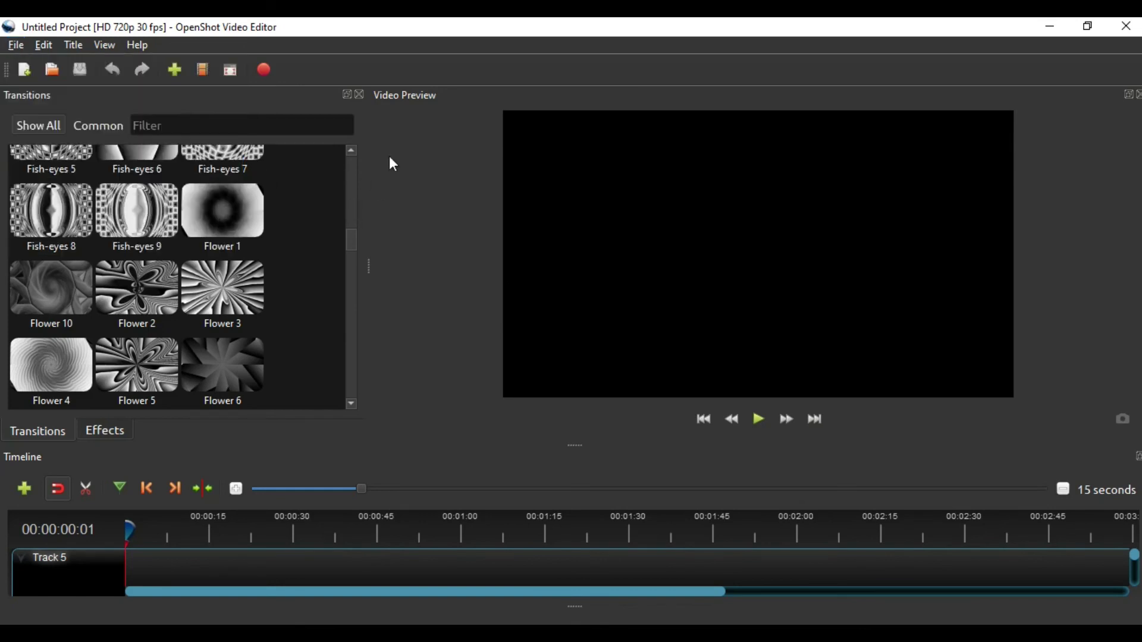
click(46, 46)
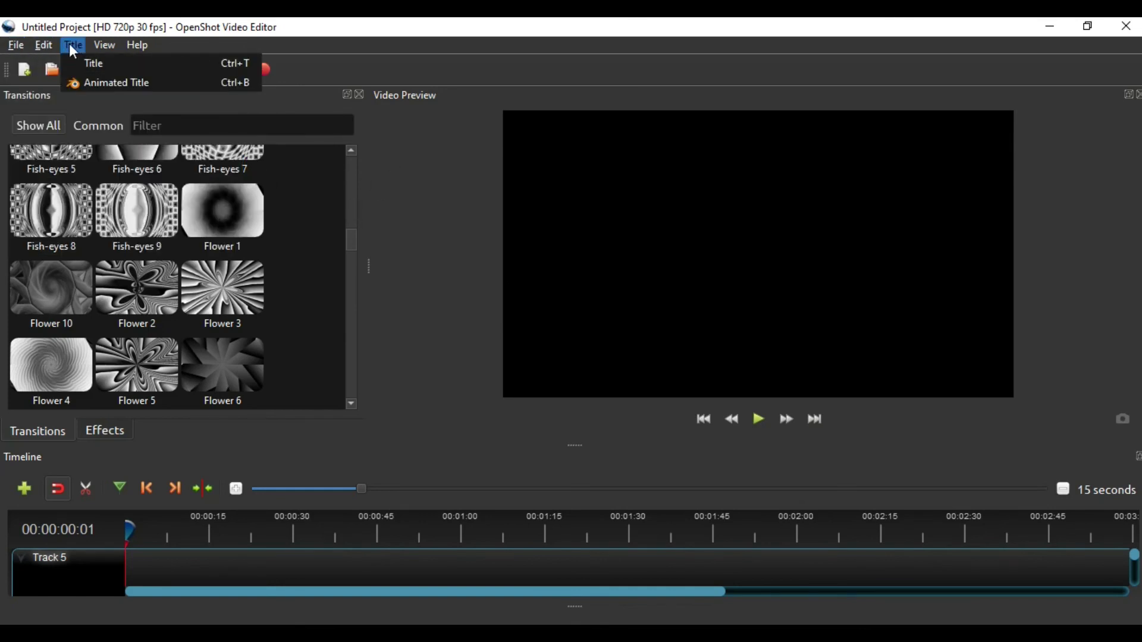
mouse_move(106, 46)
mouse_move(64, 45)
click(237, 101)
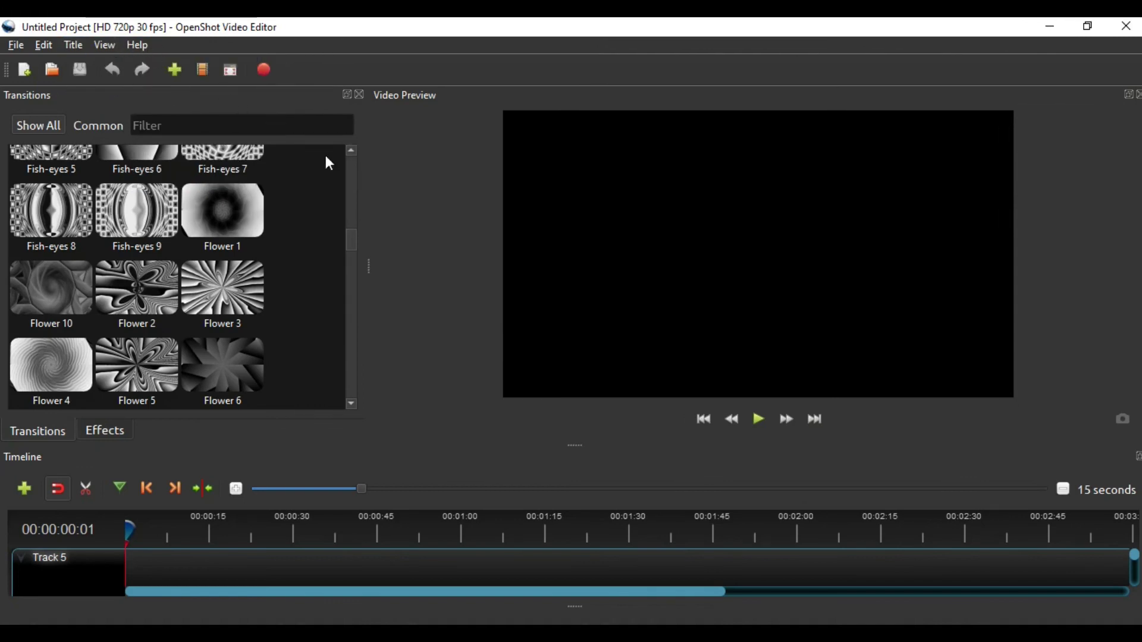
Close OpenShot Video Editor and refresh the desktop several times
click(1126, 26)
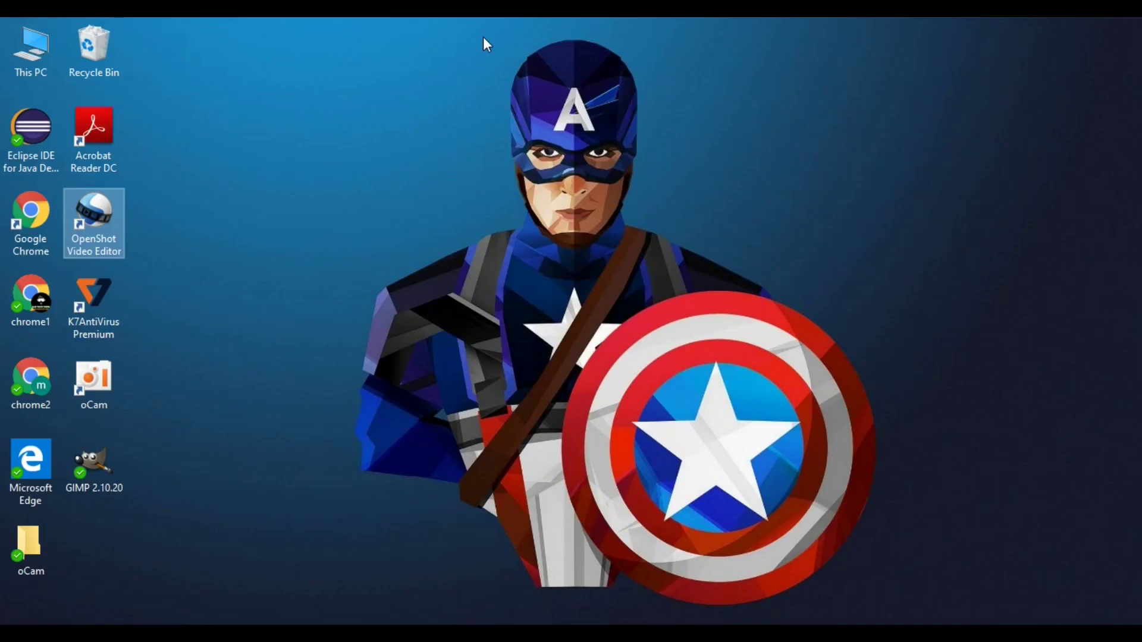
right_click(436, 40)
click(469, 112)
right_click(468, 108)
click(506, 182)
right_click(513, 162)
click(535, 235)
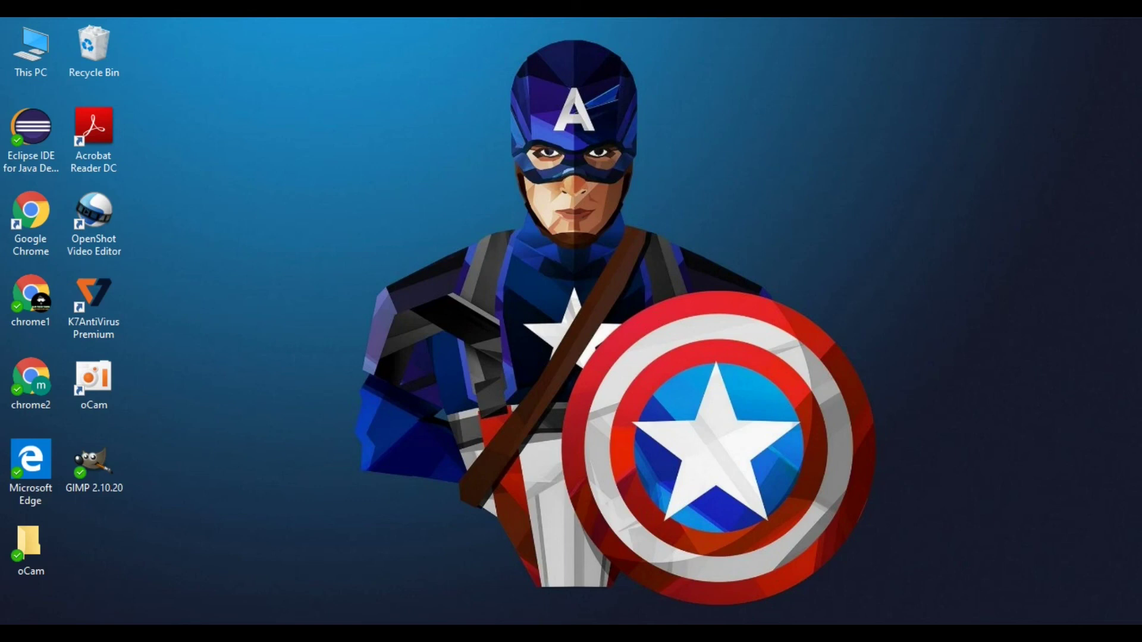
right_click(621, 50)
click(655, 125)
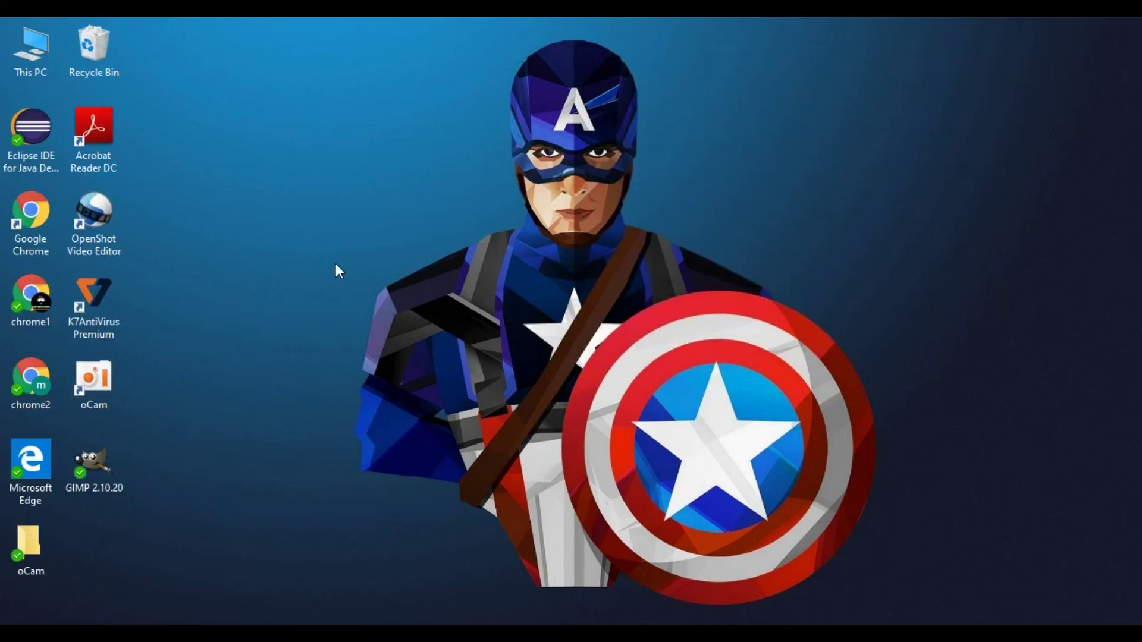